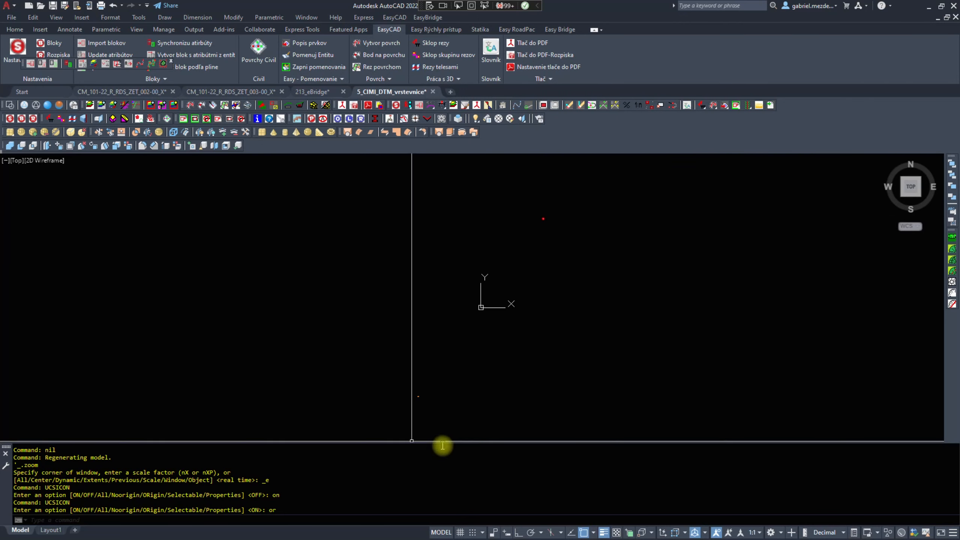
# - Erase the small red objects located northeast of the coordinate origin
pyautogui.write('e')
pyautogui.press('space')
pyautogui.click(620, 239)
pyautogui.click(489, 200)
pyautogui.press('space')
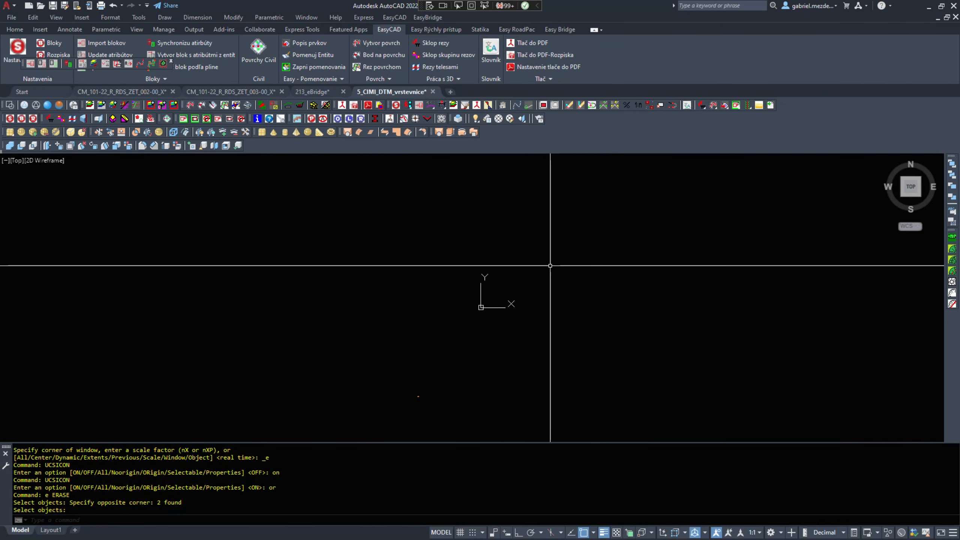
# - Paste the copied contour drawing as a block at insertion point 0,0,0
pyautogui.hotkey('ctrl', 'shift', 'v')
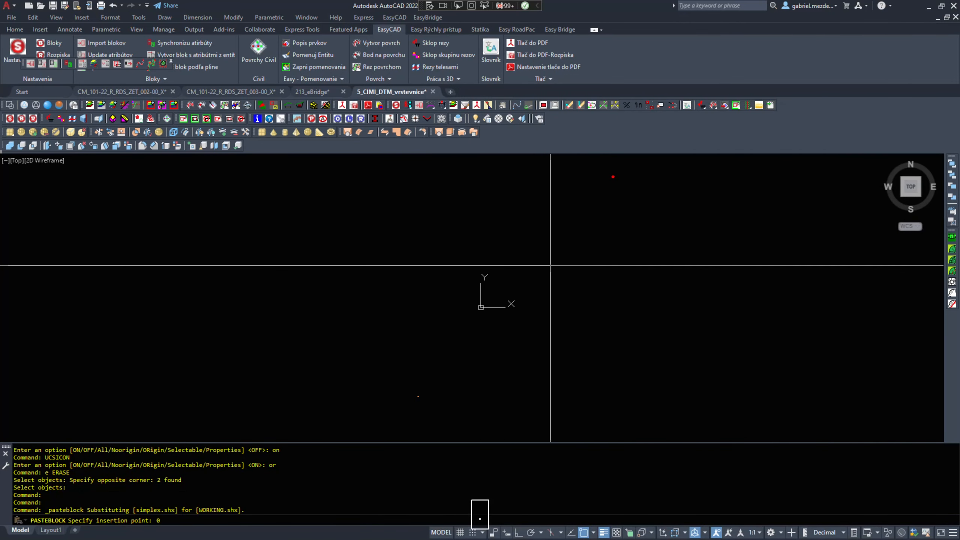
pyautogui.write('0,0,0')
pyautogui.press('Return')
pyautogui.click(574, 242)
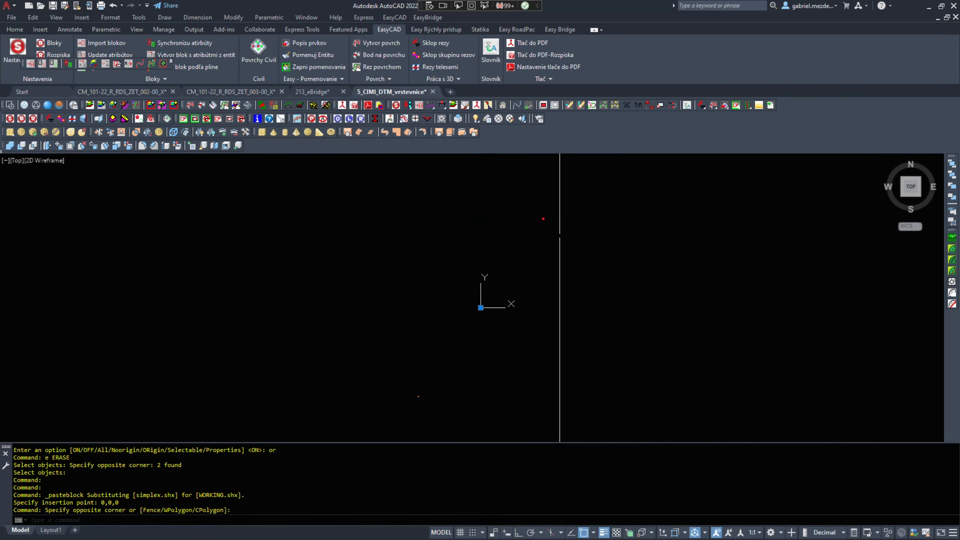
pyautogui.press('Escape')
pyautogui.press('Escape')
# - Set both the X scale and the Y scale of the pasted block to -1
pyautogui.click(618, 246)
pyautogui.click(507, 186)
pyautogui.hotkey('ctrl', '1')
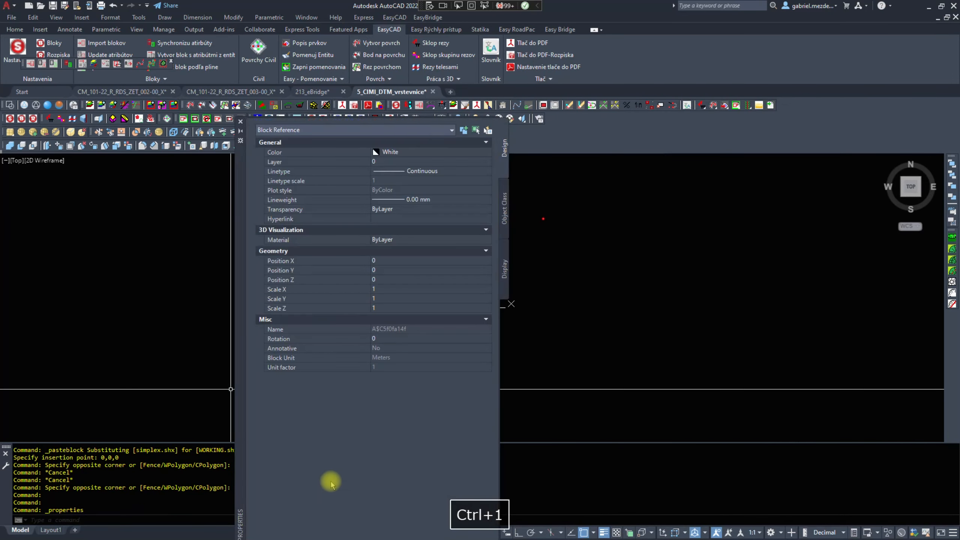
pyautogui.click(378, 290)
pyautogui.press('Return')
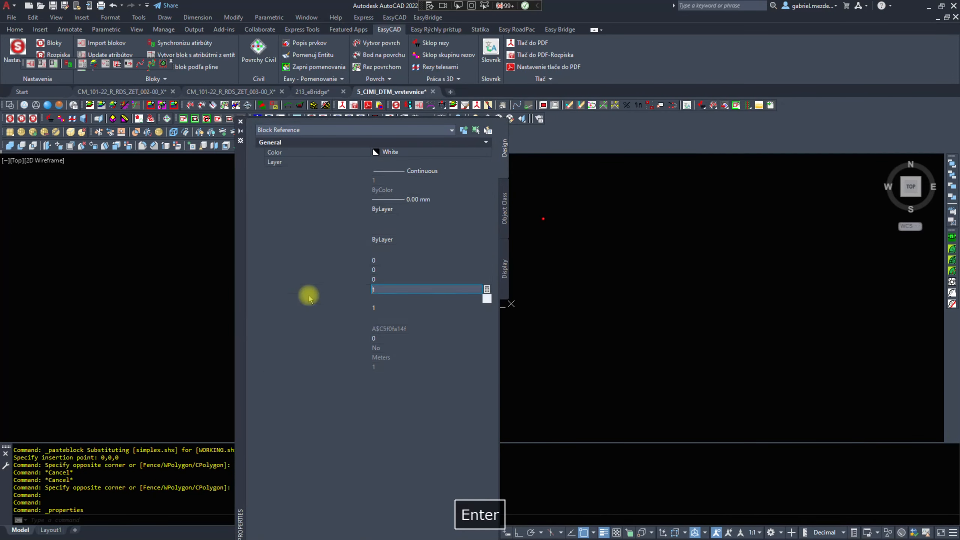
pyautogui.click(309, 299)
pyautogui.write('-1')
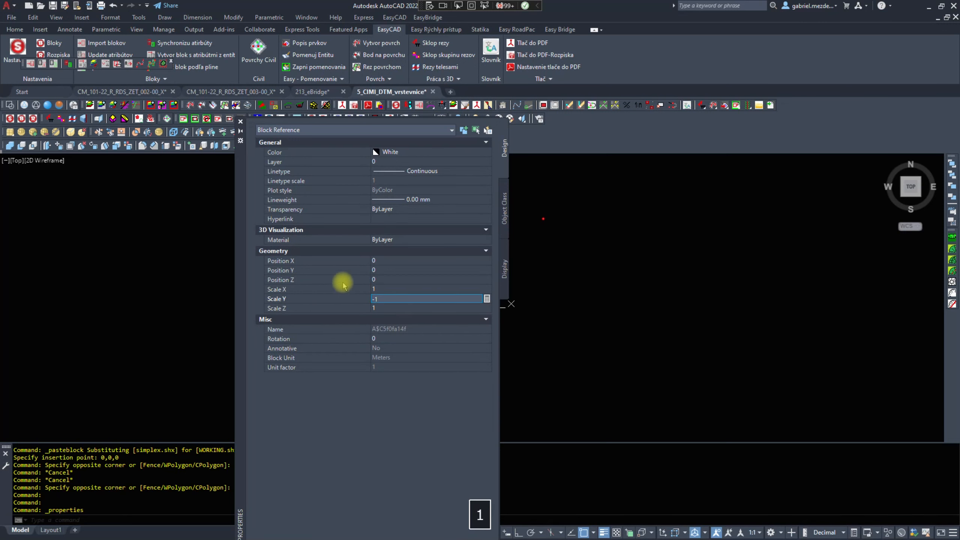
pyautogui.click(369, 290)
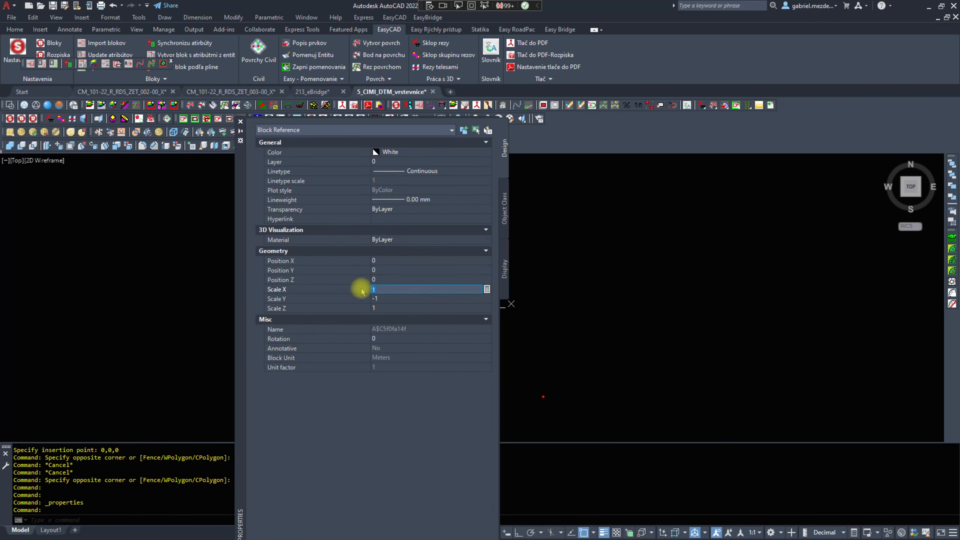
pyautogui.write('-1')
pyautogui.press('Return')
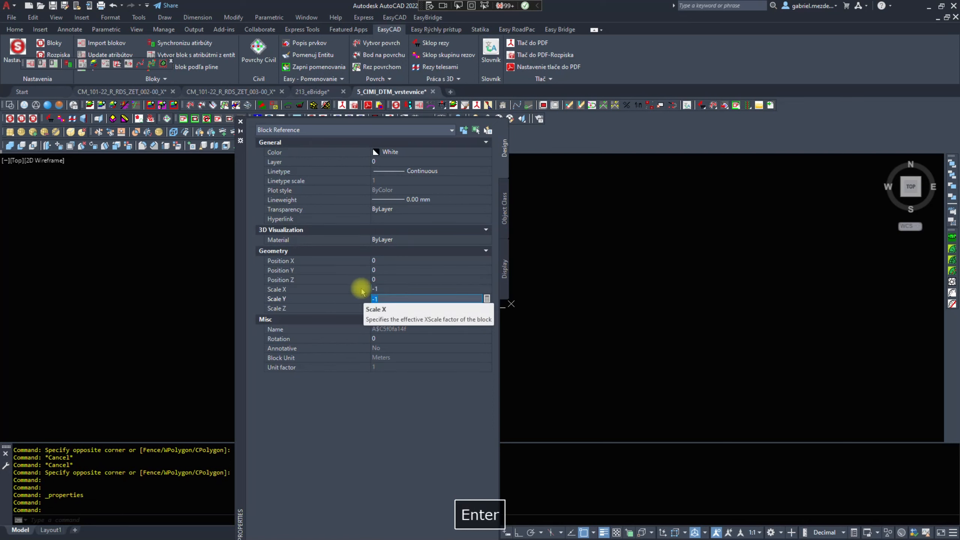
pyautogui.click(241, 122)
pyautogui.press('Escape')
pyautogui.press('Escape')
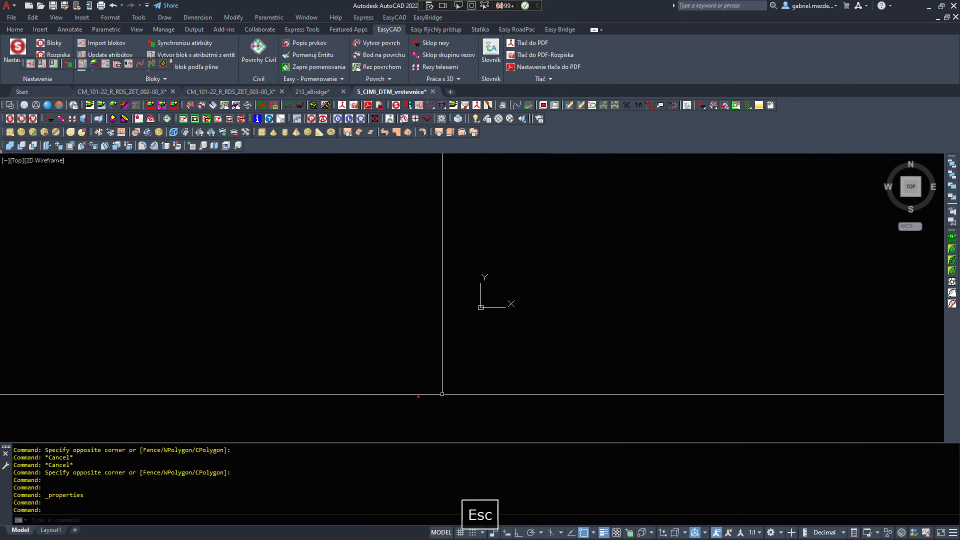
# - Explode the pasted contour block into separate objects
pyautogui.middleClick(444, 398)
pyautogui.middleClick(444, 398)
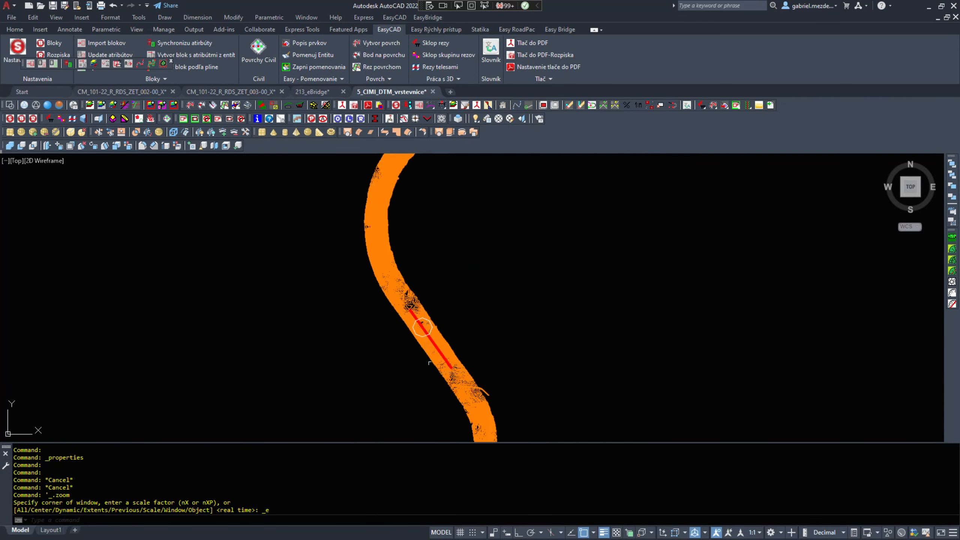
pyautogui.scroll(10, 454, 350)
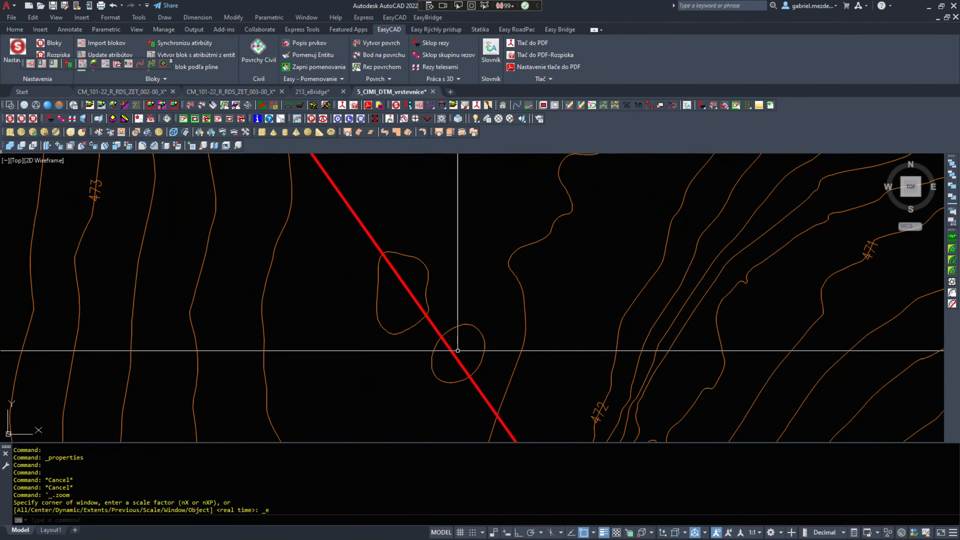
pyautogui.write('ss')
pyautogui.press('space')
pyautogui.scroll(-8, 471, 393)
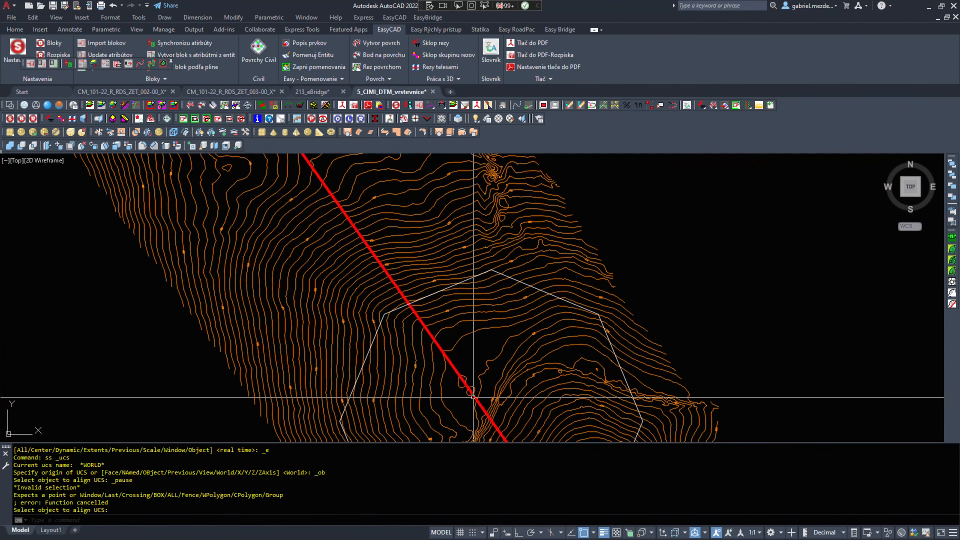
pyautogui.write('x')
pyautogui.press('space')
pyautogui.click(454, 369)
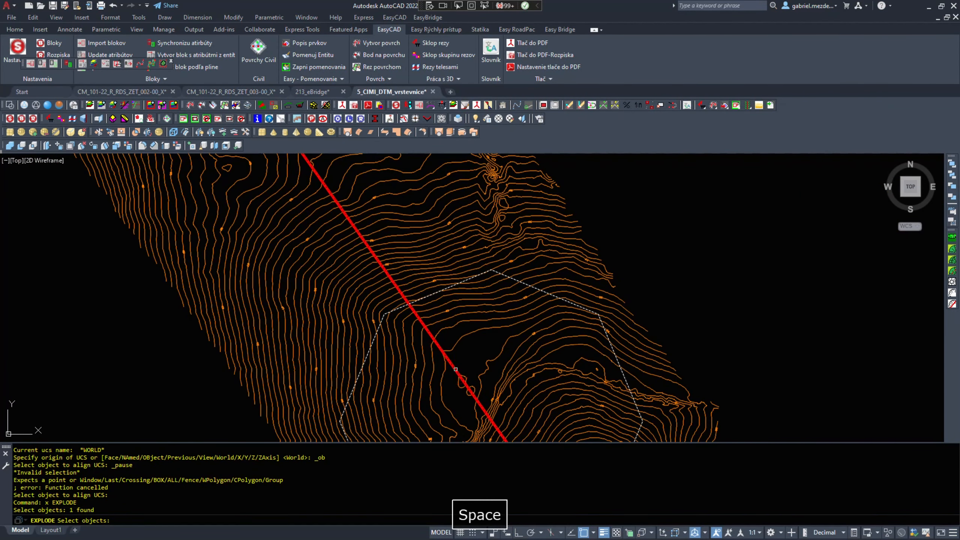
pyautogui.rightClick(455, 370)
pyautogui.write('xx')
pyautogui.press('space')
pyautogui.click(438, 368)
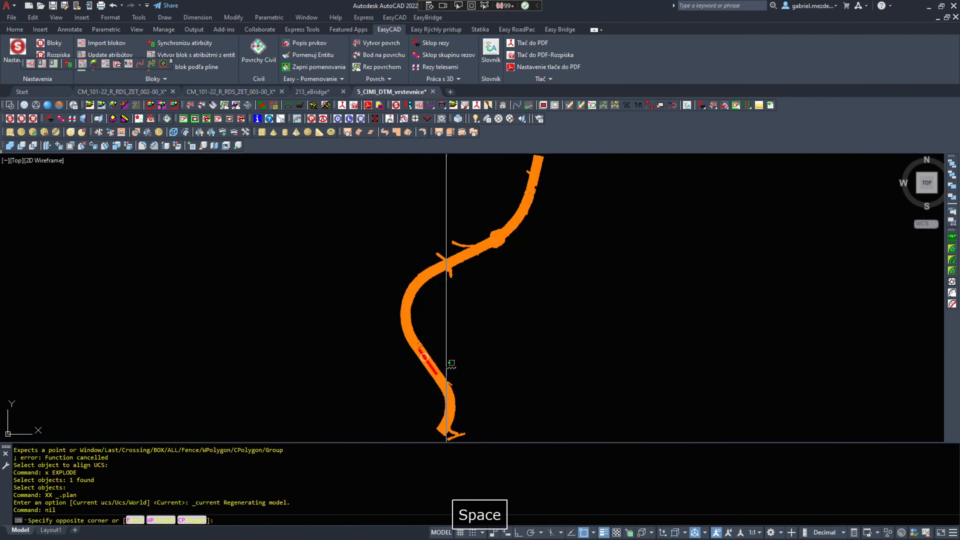
pyautogui.press('Escape')
pyautogui.press('Escape')
# - Align the UCS to the red axis line and show the plan view of that UCS
pyautogui.scroll(3, 426, 359)
pyautogui.scroll(6, 422, 356)
pyautogui.write('ss')
pyautogui.press('space')
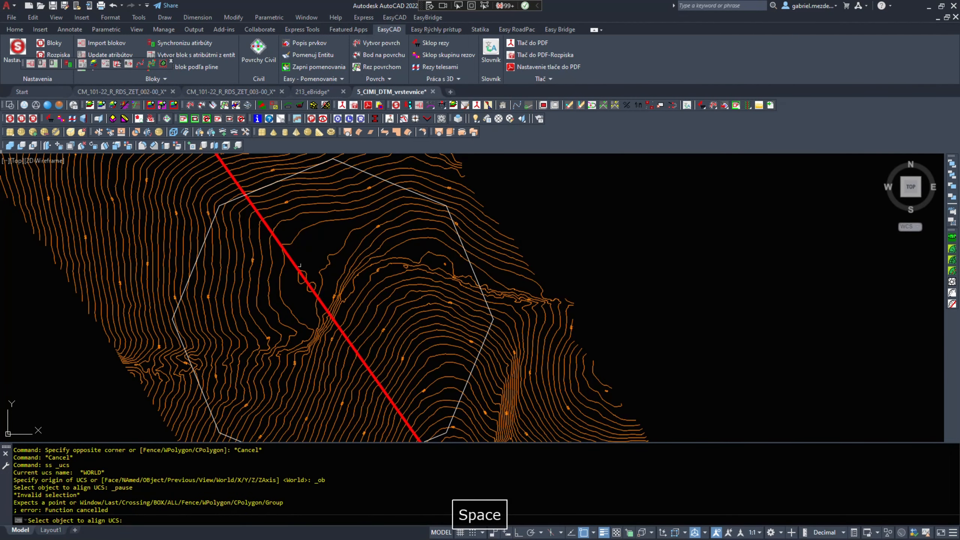
pyautogui.click(288, 259)
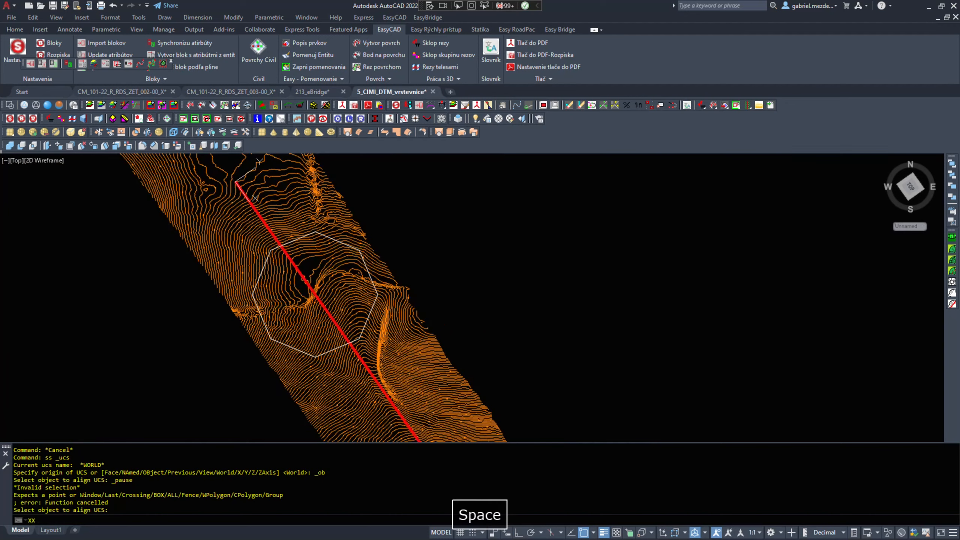
pyautogui.write('xx')
pyautogui.press('space')
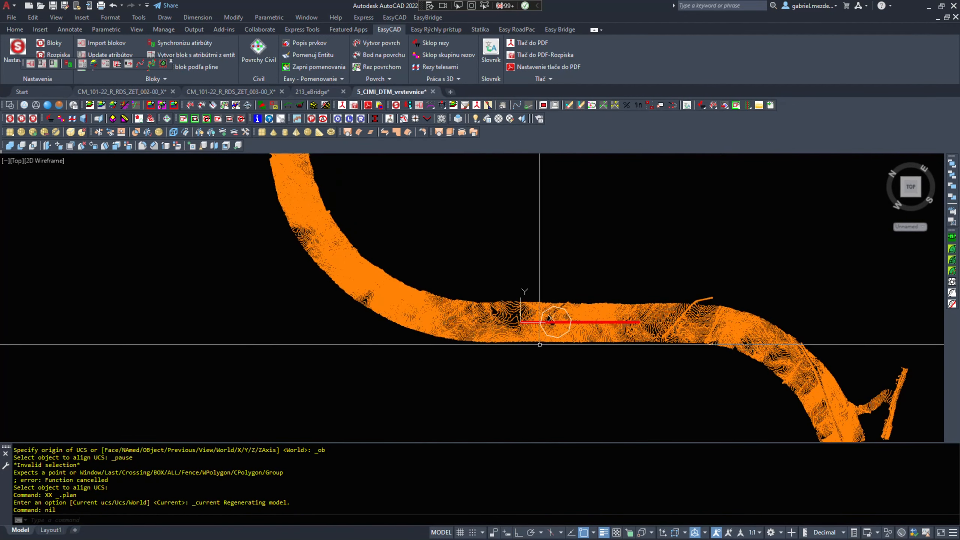
pyautogui.scroll(6, 586, 317)
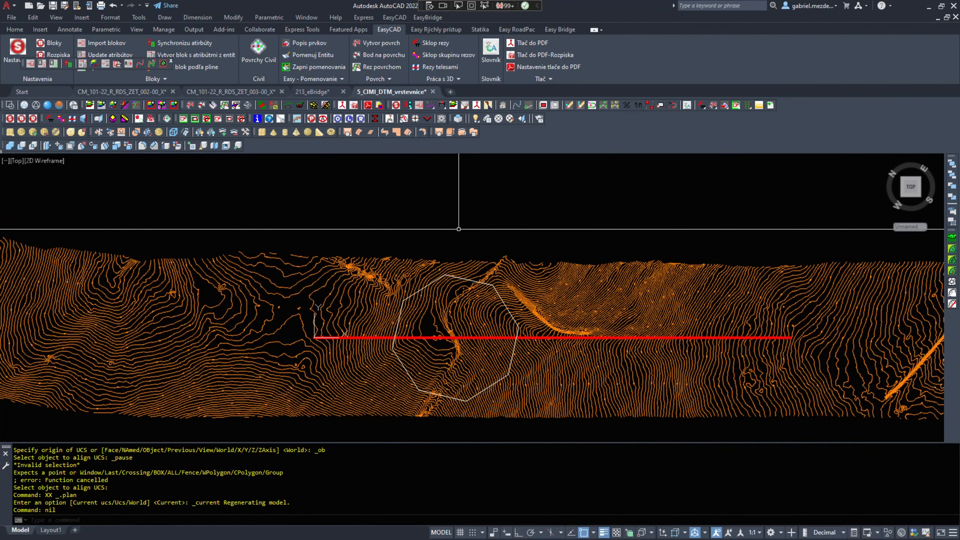
pyautogui.moveTo(513, 394)
pyautogui.mouseDown(button='middle')
pyautogui.moveTo(478, 362)
pyautogui.moveTo(521, 400)
pyautogui.mouseUp(button='middle')
pyautogui.scroll(4, 543, 255)
pyautogui.scroll(-4, 532, 282)
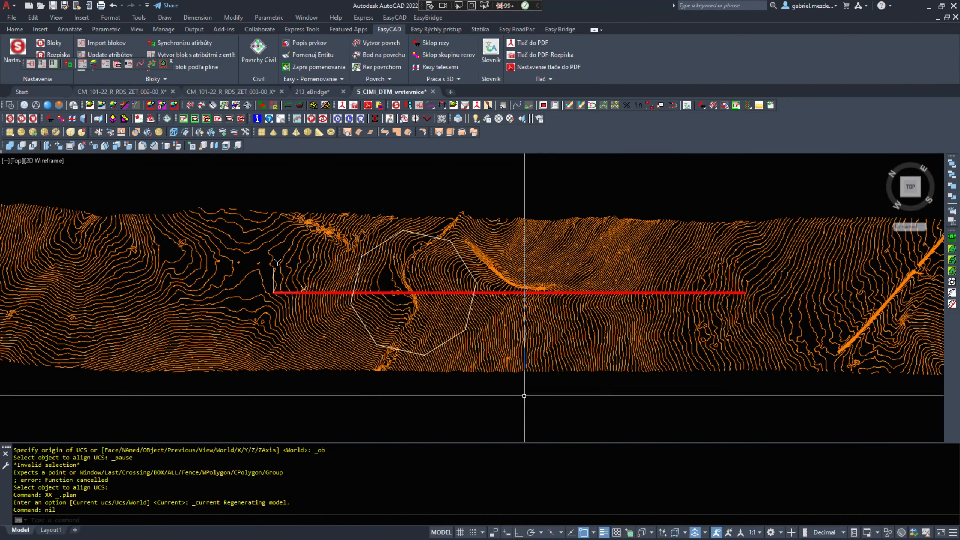
pyautogui.write('cd')
pyautogui.press('space')
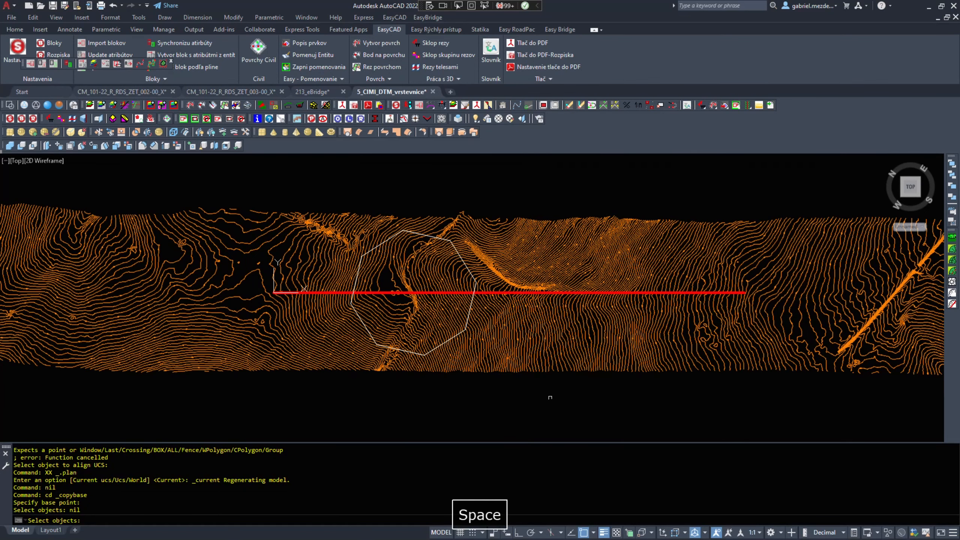
pyautogui.click(554, 402)
pyautogui.click(274, 181)
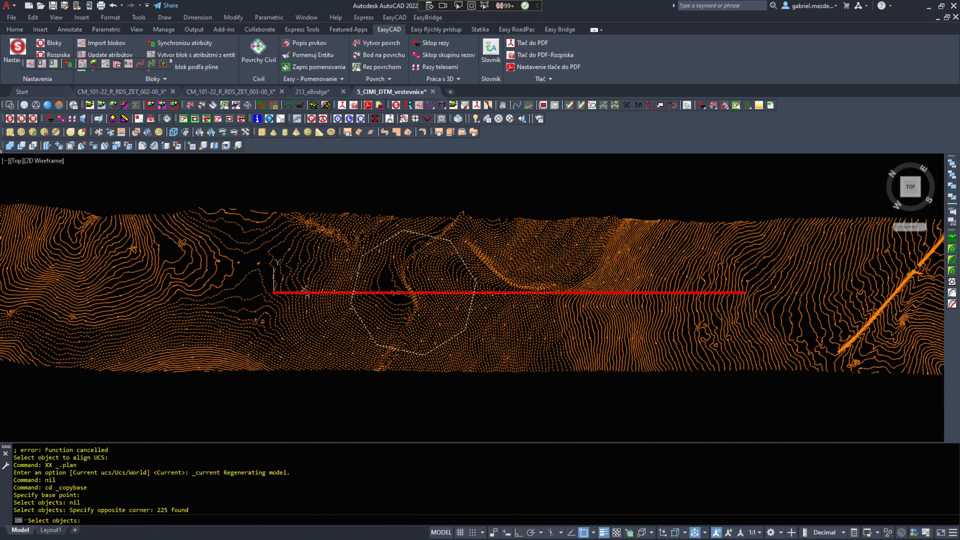
pyautogui.press('Escape')
pyautogui.press('Escape')
# - Try a wide rectangle across the contour strip around the white polygon, and erase it
pyautogui.scroll(2, 304, 254)
pyautogui.scroll(-6, 304, 254)
pyautogui.write('rc')
pyautogui.press('space')
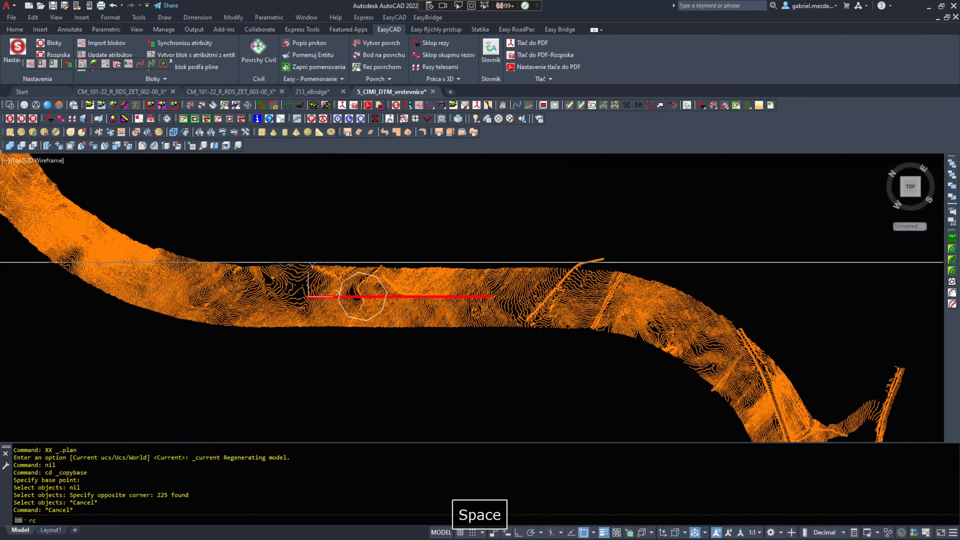
pyautogui.click(305, 255)
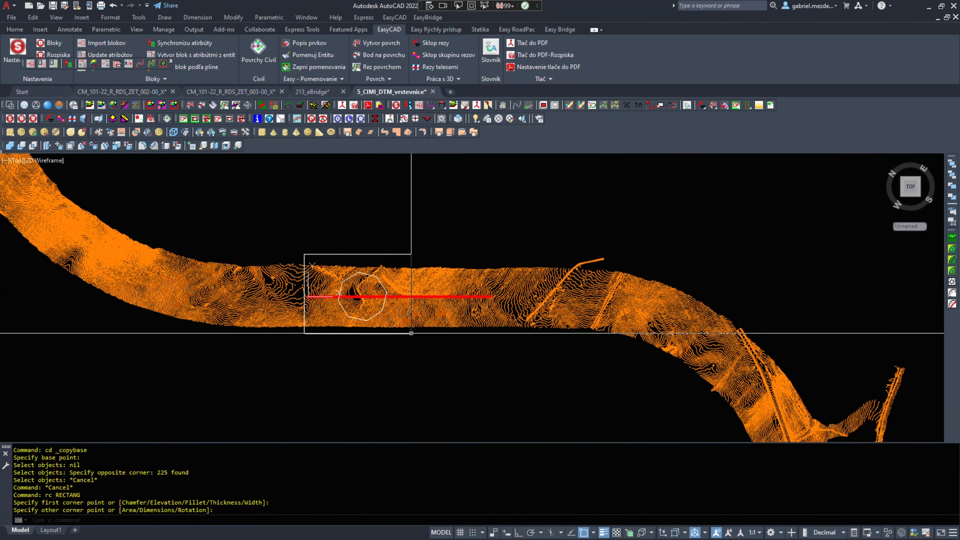
pyautogui.scroll(4, 374, 264)
pyautogui.click(276, 251)
pyautogui.click(153, 243)
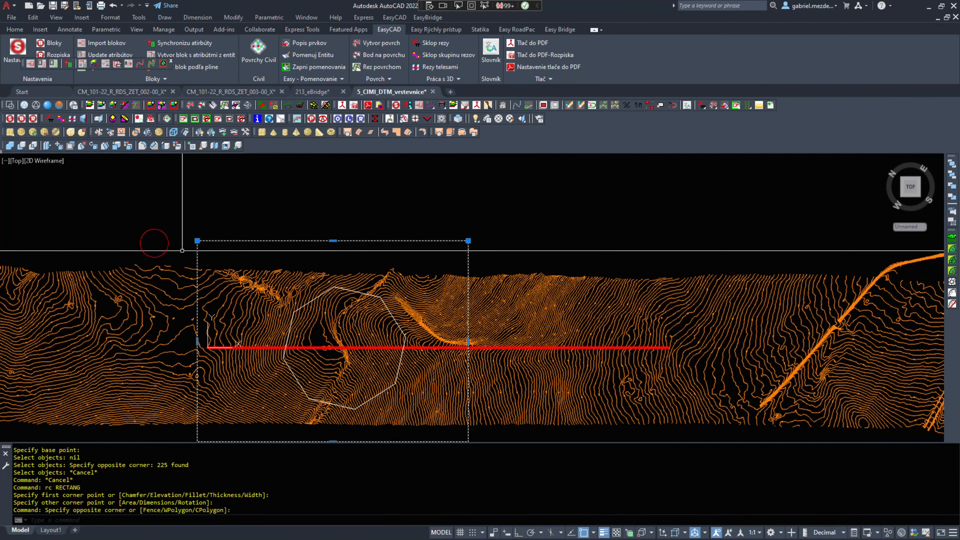
pyautogui.click(197, 342)
pyautogui.press('Escape')
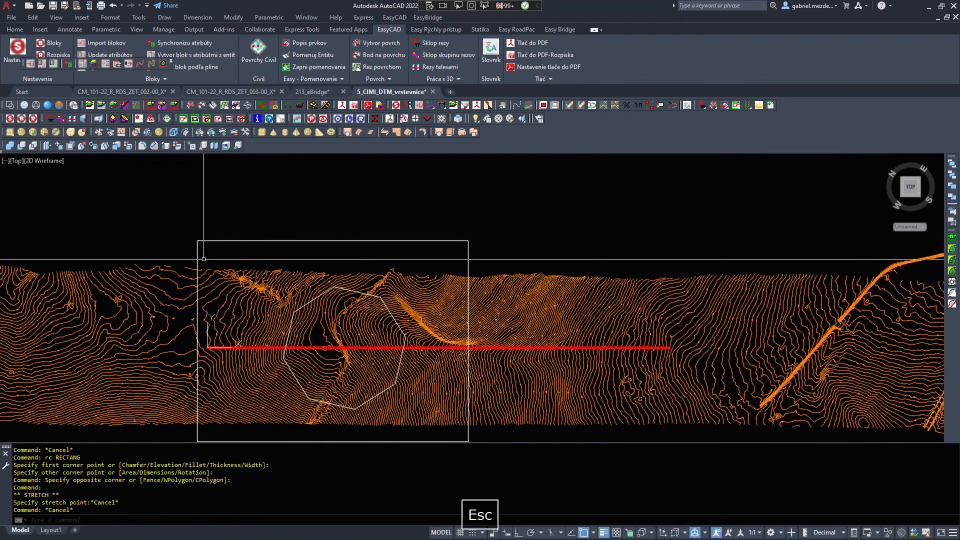
pyautogui.click(178, 259)
pyautogui.write('e')
pyautogui.press('space')
# - Draw a rectangle spanning the full width of the contour strip and closely enclosing the white polygon
pyautogui.write('rc')
pyautogui.press('space')
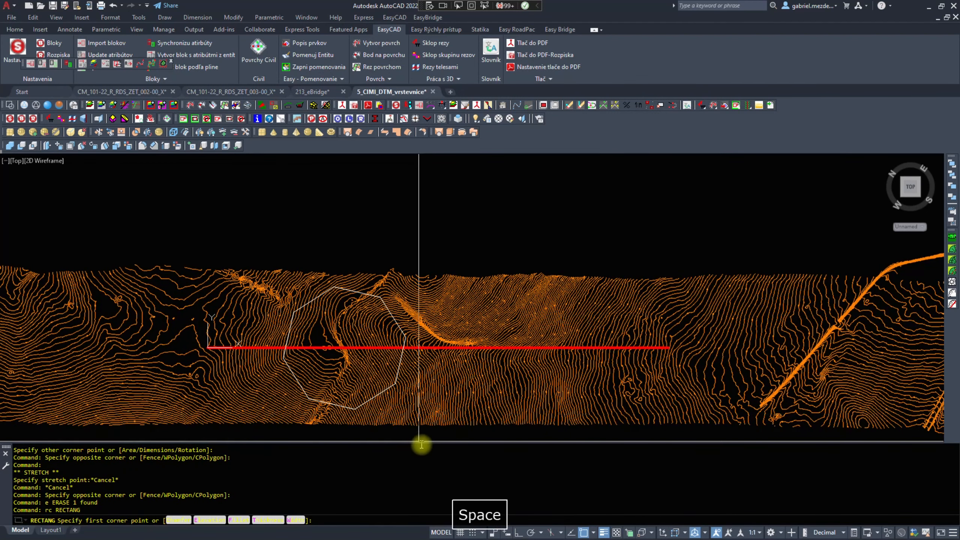
pyautogui.moveTo(422, 440); pyautogui.dragTo(421, 411, button='middle')
pyautogui.click(418, 417)
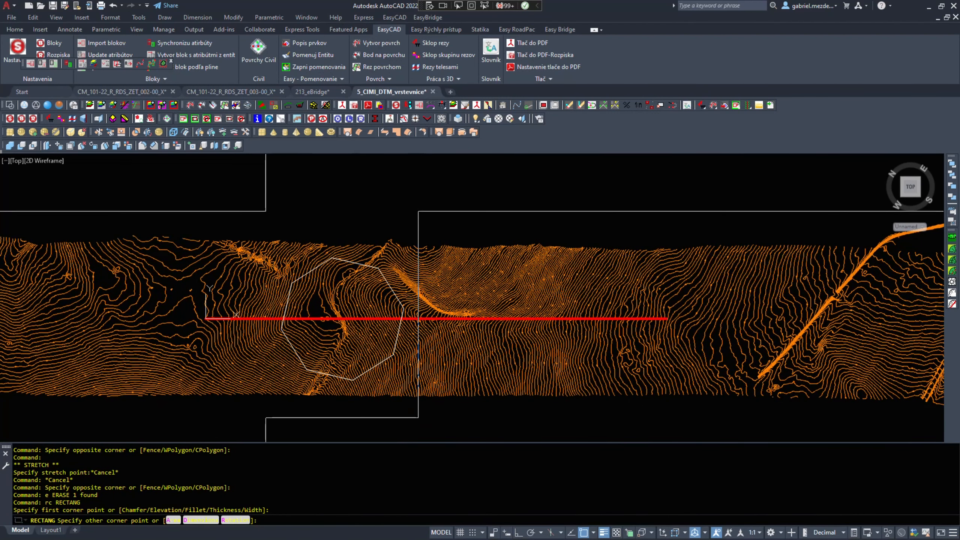
pyautogui.click(267, 215)
pyautogui.press('Escape')
pyautogui.press('Escape')
# - Trim the contours and the red axis line outside the rectangle on both sides, using the rectangle as the cutting edge
pyautogui.write('tr')
pyautogui.press('space')
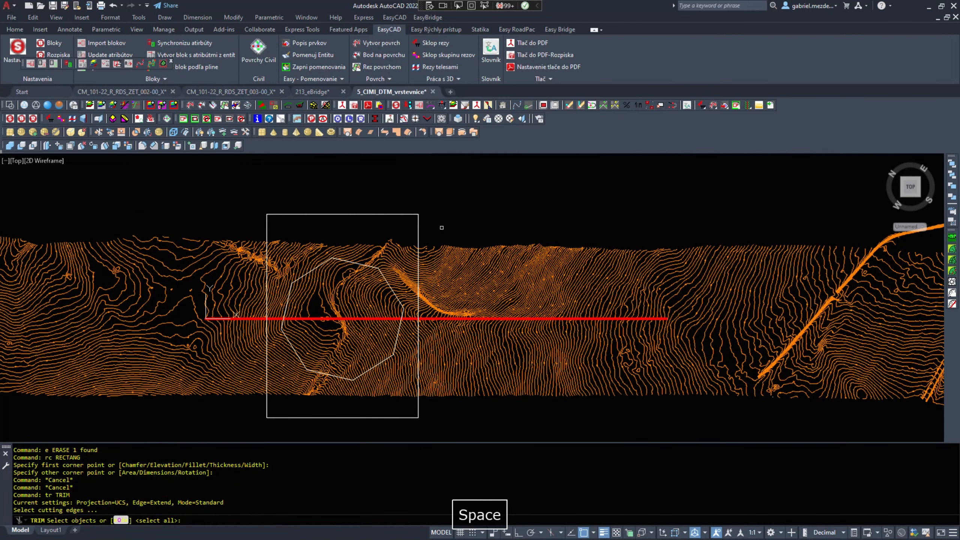
pyautogui.click(440, 225)
pyautogui.click(418, 234)
pyautogui.press('space')
pyautogui.click(550, 439)
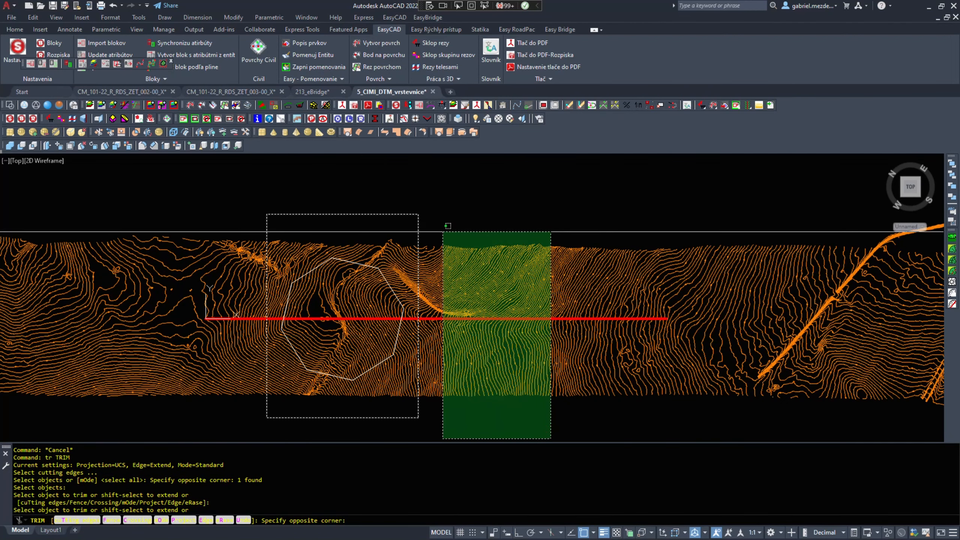
pyautogui.click(427, 229)
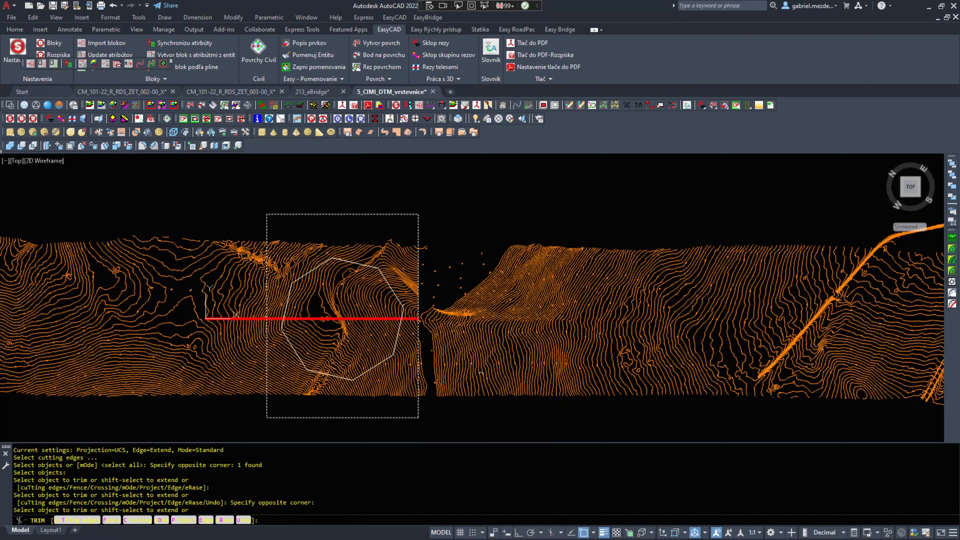
pyautogui.click(260, 407)
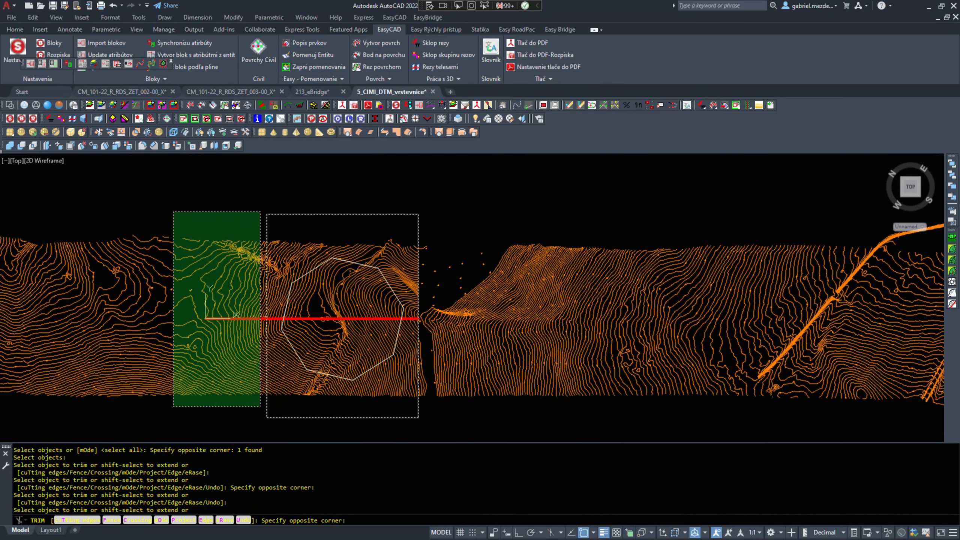
pyautogui.click(174, 211)
pyautogui.press('space')
# - Erase contour remnants beyond both the east-side and west-side edges of the rectangle with crossing selections
pyautogui.write('e')
pyautogui.press('space')
pyautogui.click(536, 418)
pyautogui.click(450, 303)
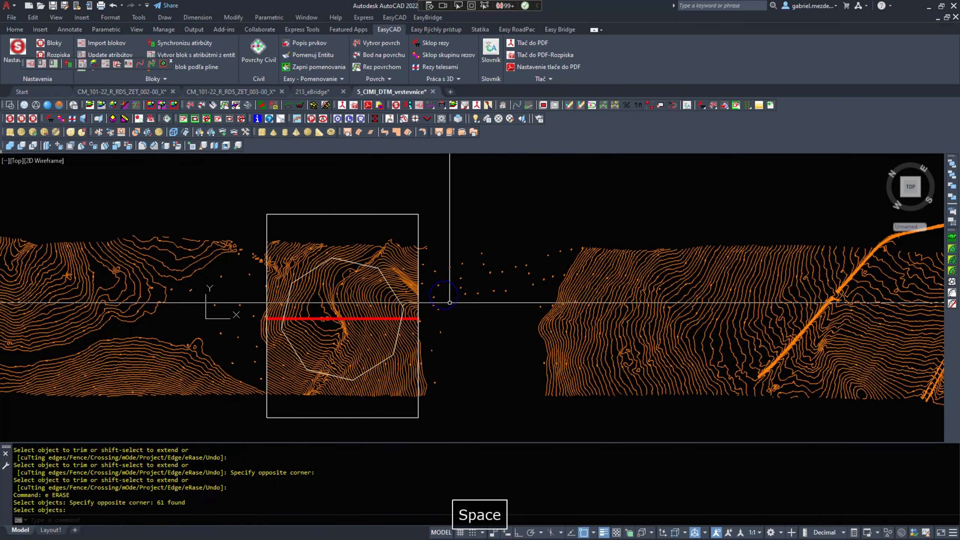
pyautogui.press('space')
pyautogui.click(247, 403)
pyautogui.click(163, 234)
pyautogui.press('space')
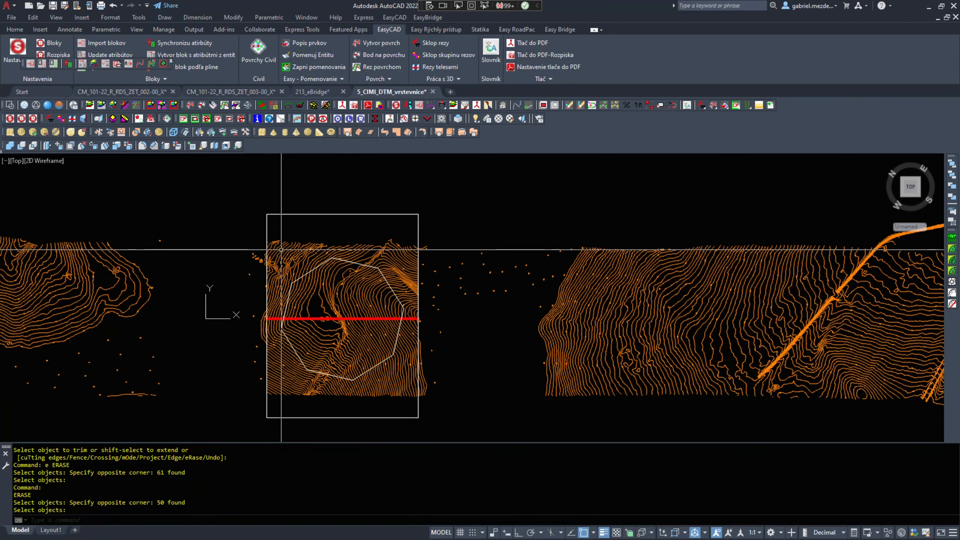
# - Erase the leftover contour fragments and labels just outside the rectangle edge nearest the UCS origin
pyautogui.scroll(5, 283, 251)
pyautogui.write('e')
pyautogui.click(226, 333)
pyautogui.click(151, 215)
pyautogui.press('space')
pyautogui.press('space')
pyautogui.click(221, 290)
pyautogui.click(193, 234)
pyautogui.press('space')
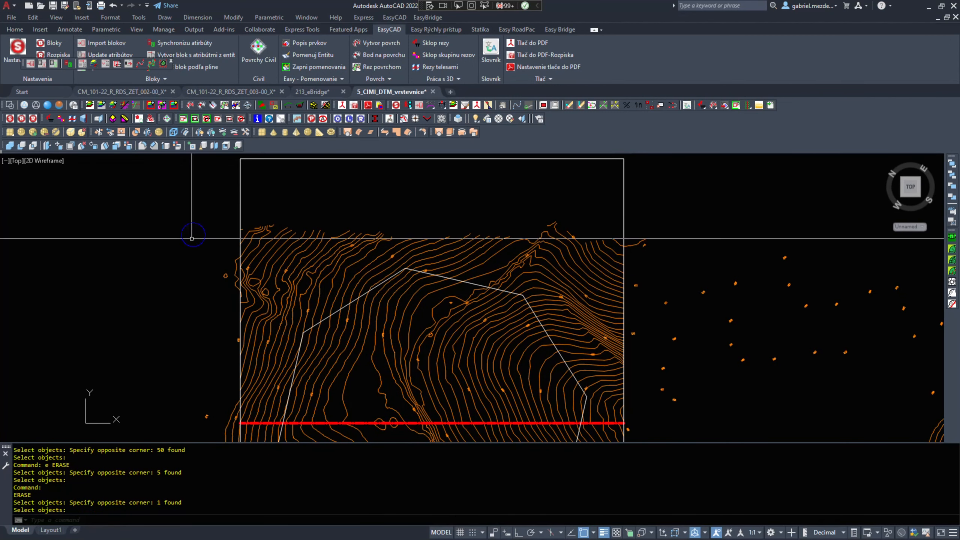
pyautogui.scroll(3, 289, 260)
pyautogui.write('ef')
pyautogui.press('space')
pyautogui.scroll(3, 304, 260)
pyautogui.press('Escape')
pyautogui.press('Escape')
# - Build a filtered selection set of the contours within the rectangle with the QF command and a crossing selection
pyautogui.write('q')
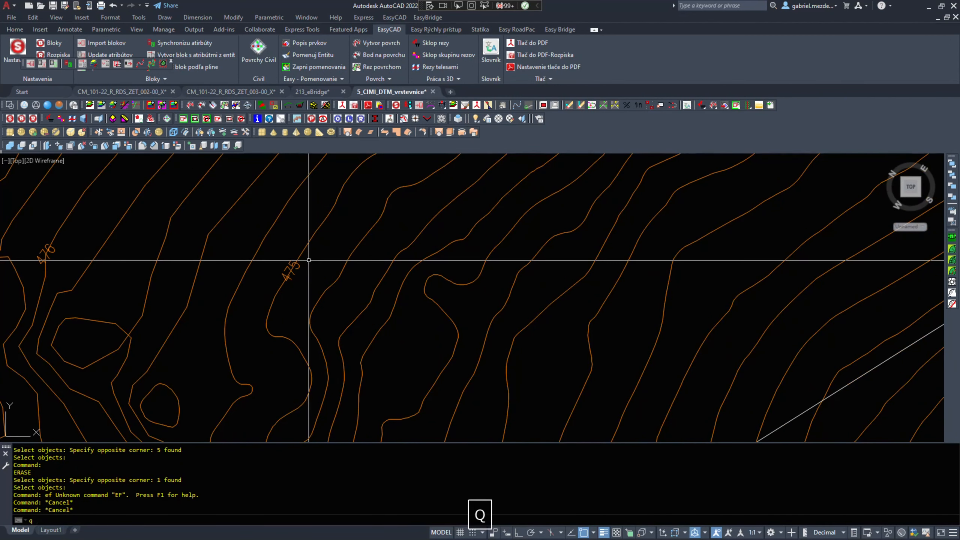
pyautogui.write('f')
pyautogui.press('space')
pyautogui.scroll(-5, 309, 243)
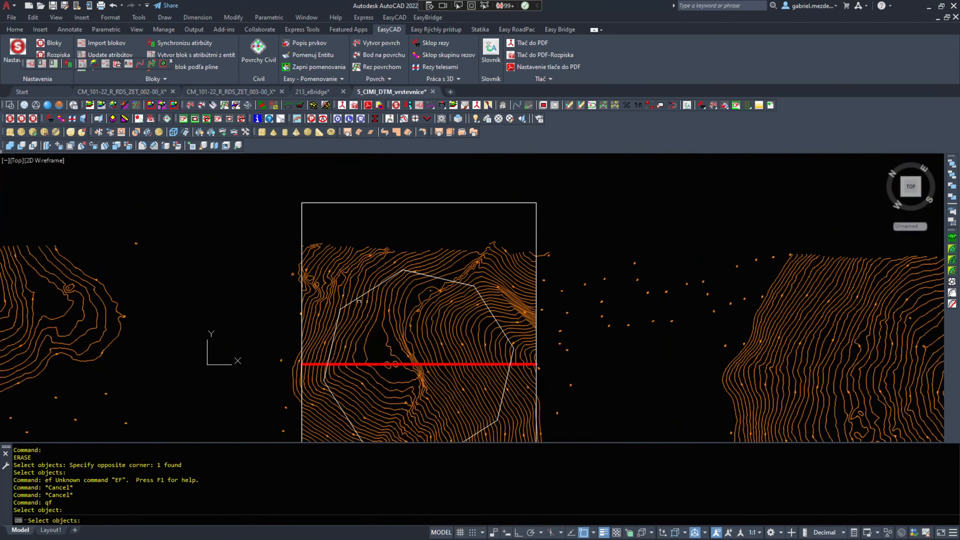
pyautogui.scroll(-4, 359, 302)
pyautogui.scroll(4, 453, 393)
pyautogui.scroll(-4, 454, 393)
pyautogui.click(455, 398)
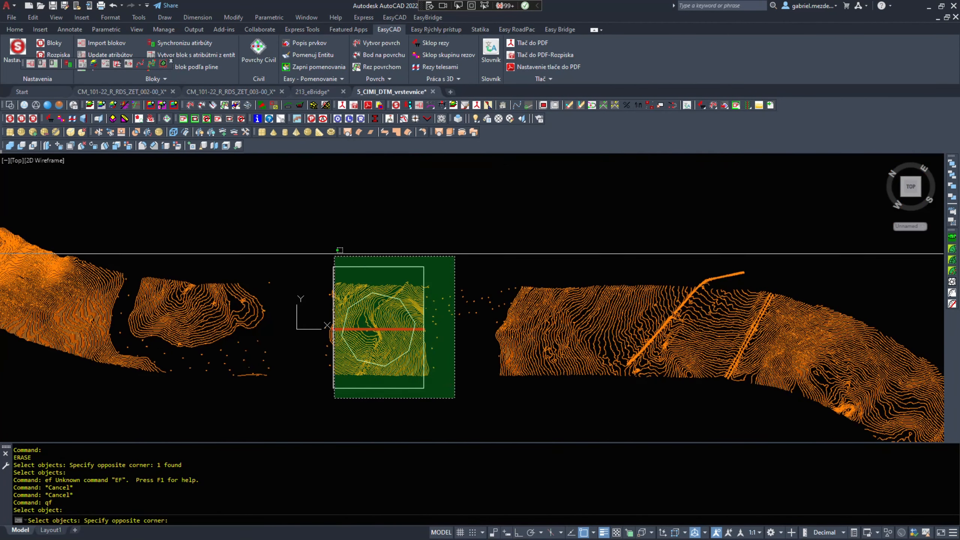
pyautogui.click(340, 250)
pyautogui.press('Return')
pyautogui.scroll(4, 391, 368)
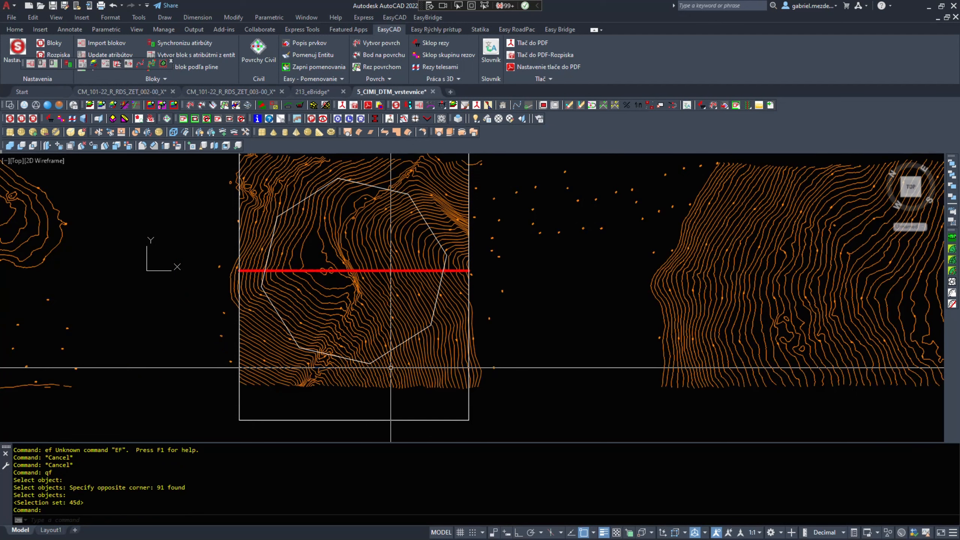
# - Reset the UCS to the World coordinate system
pyautogui.scroll(-5, 393, 378)
pyautogui.write('aa')
pyautogui.press('space')
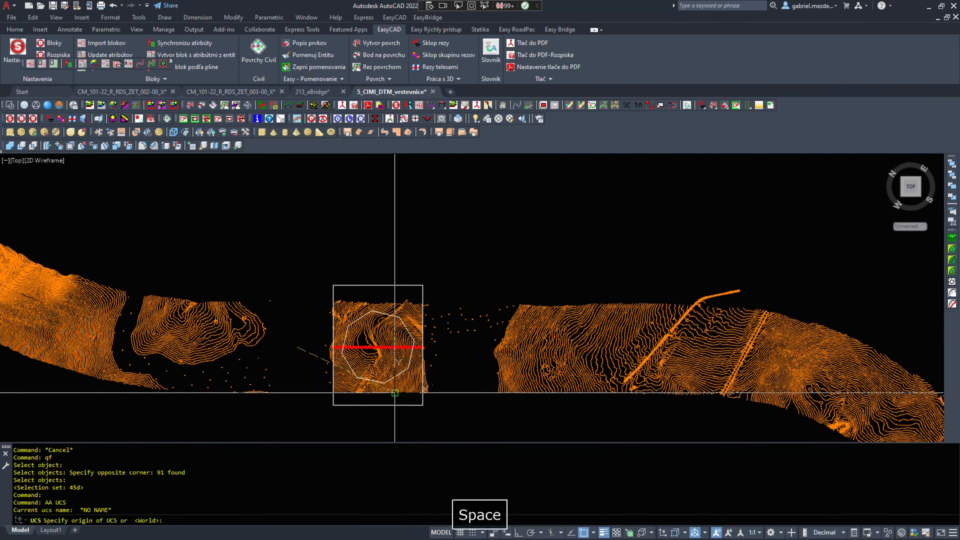
pyautogui.press('space')
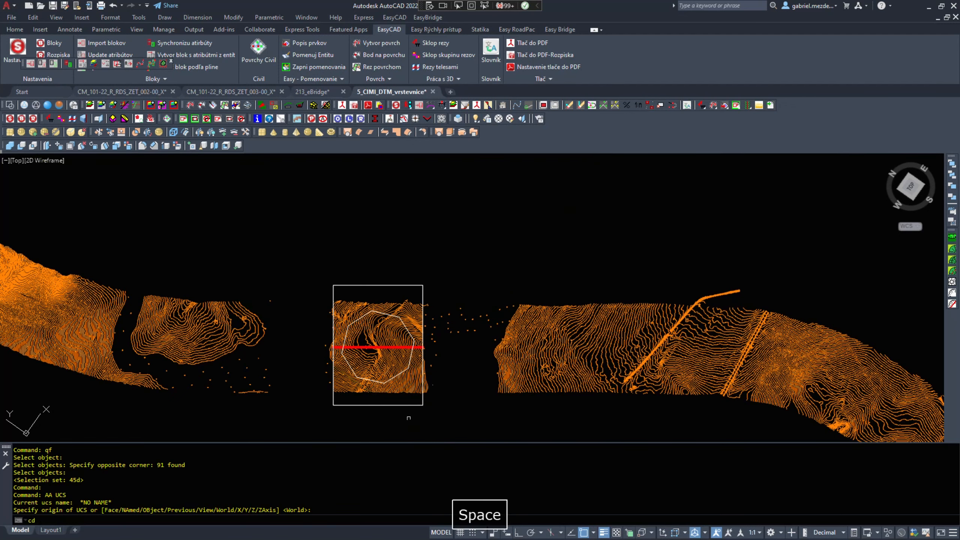
pyautogui.write('cd')
pyautogui.press('space')
pyautogui.rightClick(441, 457)
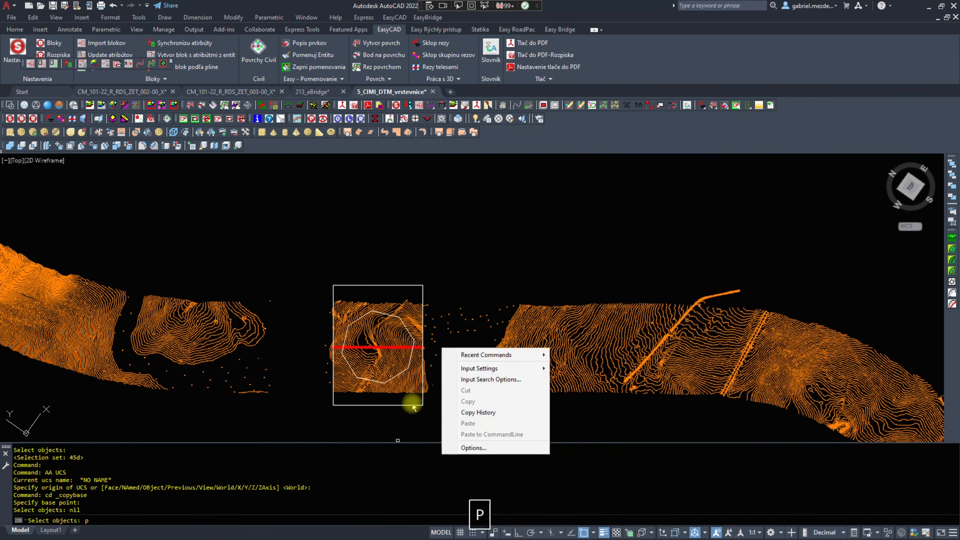
pyautogui.click(410, 420)
pyautogui.rightClick(443, 419)
pyautogui.scroll(3, 374, 330)
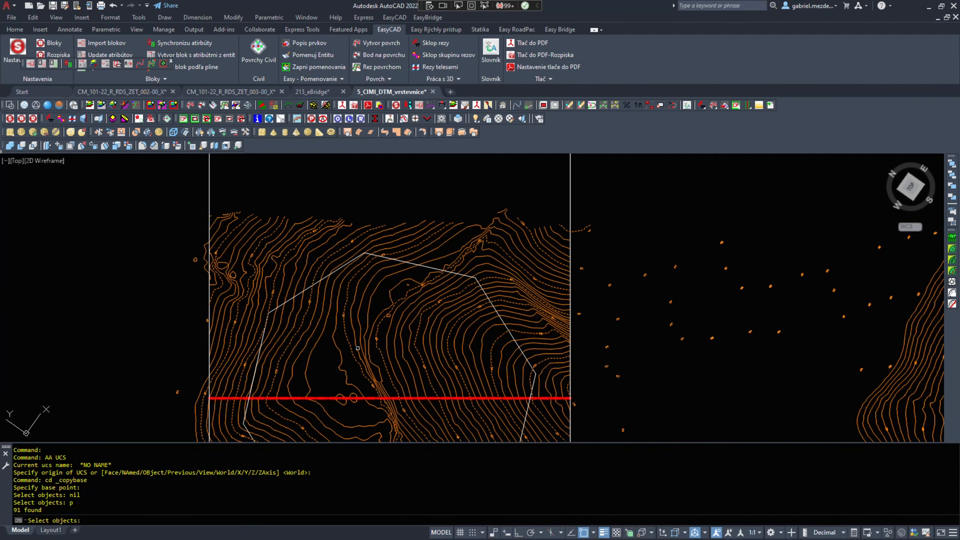
pyautogui.scroll(-2, 376, 326)
pyautogui.scroll(5, 343, 350)
pyautogui.scroll(-4, 343, 350)
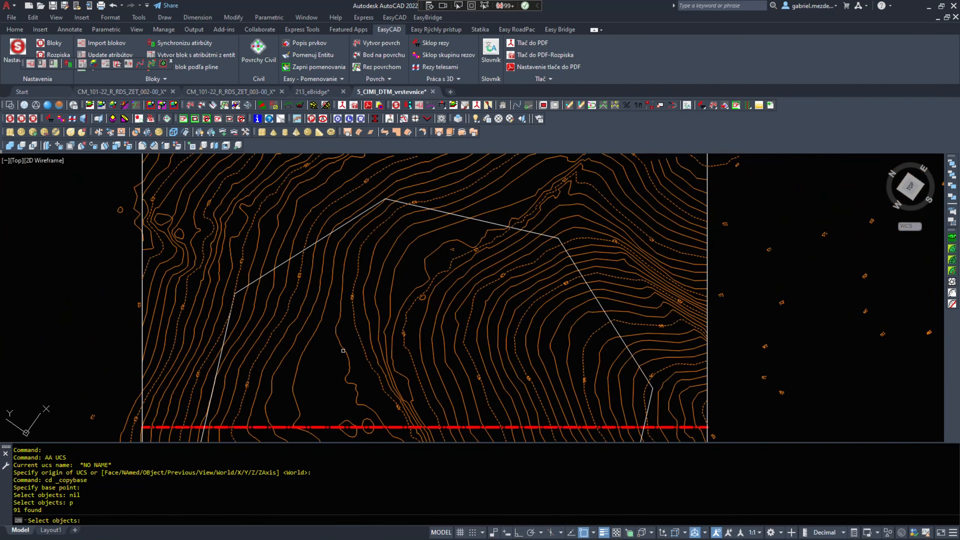
pyautogui.press('Escape')
# - Select a single contour inside the white polygon and check its properties
pyautogui.click(442, 350)
pyautogui.moveTo(445, 351)
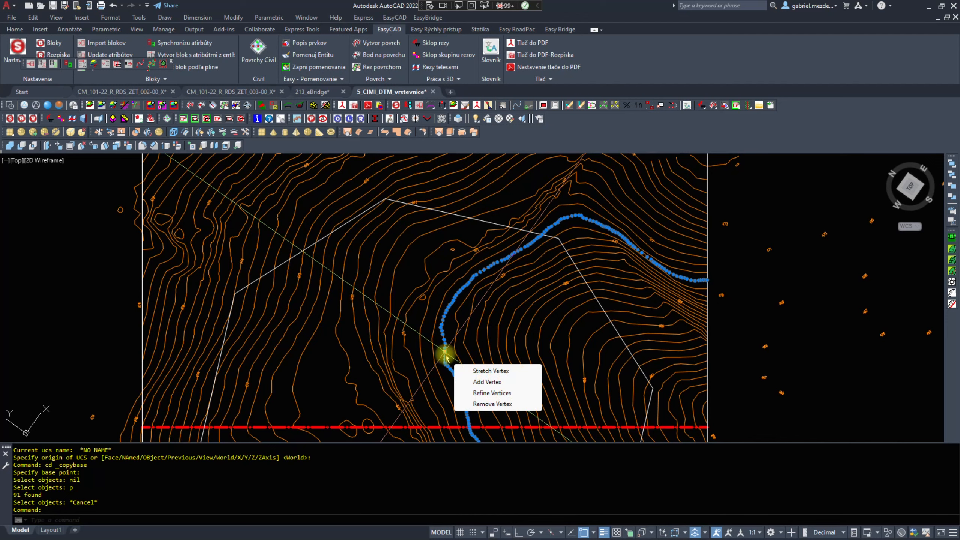
pyautogui.hotkey('ctrl', '1')
pyautogui.press('Escape')
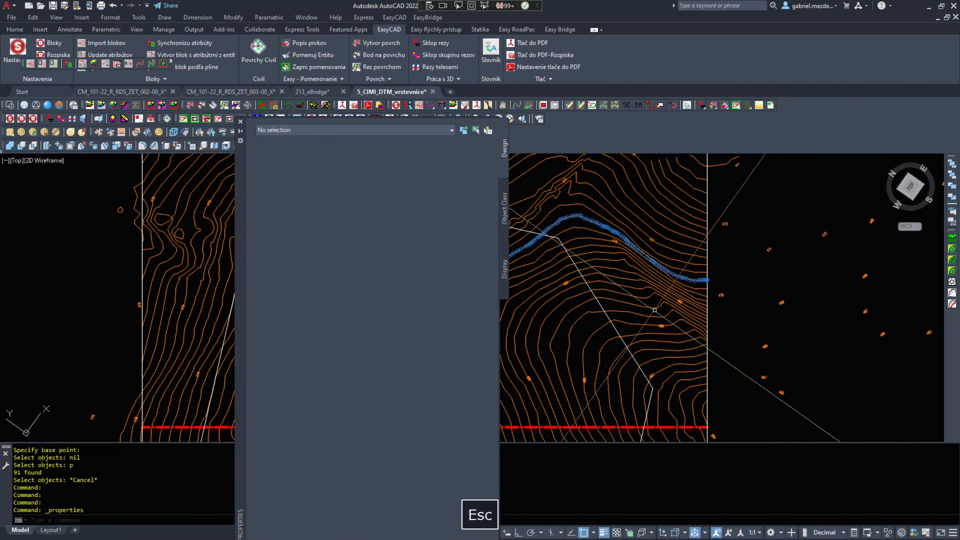
pyautogui.click(546, 282)
pyautogui.press('Escape')
pyautogui.write('q')
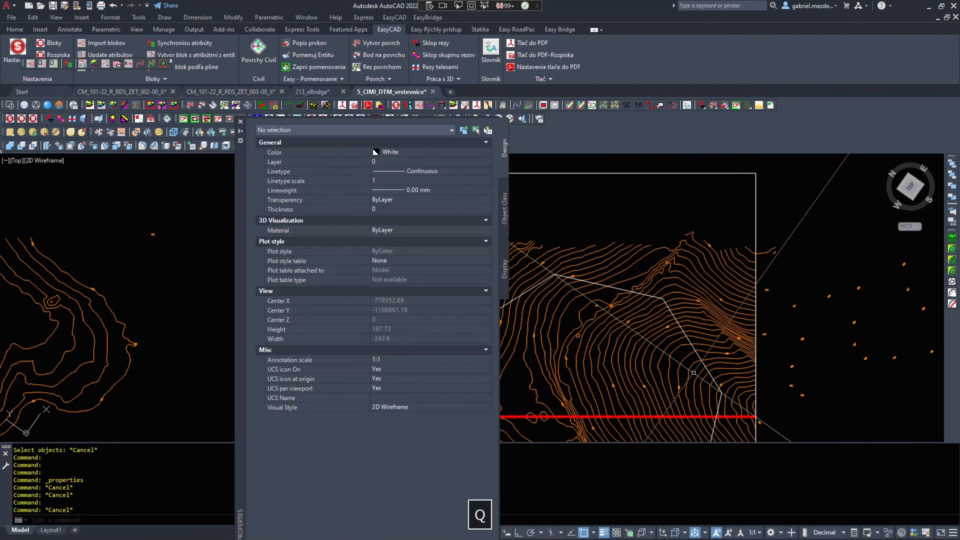
pyautogui.press('Escape')
# - Select the contours around the white polygon with the QS filter command, windowing the whole clipped area
pyautogui.write('qs')
pyautogui.press('space')
pyautogui.scroll(-3, 659, 363)
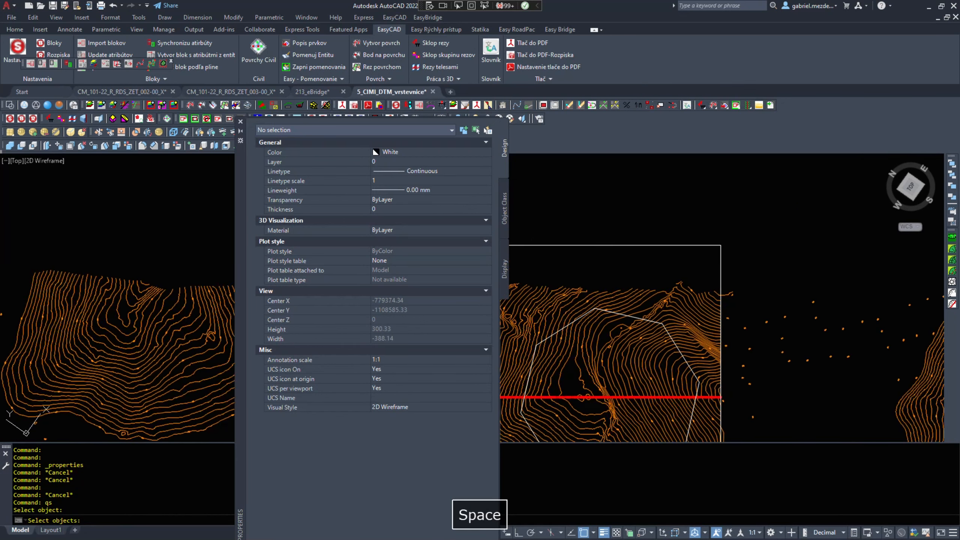
pyautogui.click(806, 381)
pyautogui.click(597, 278)
pyautogui.click(570, 262)
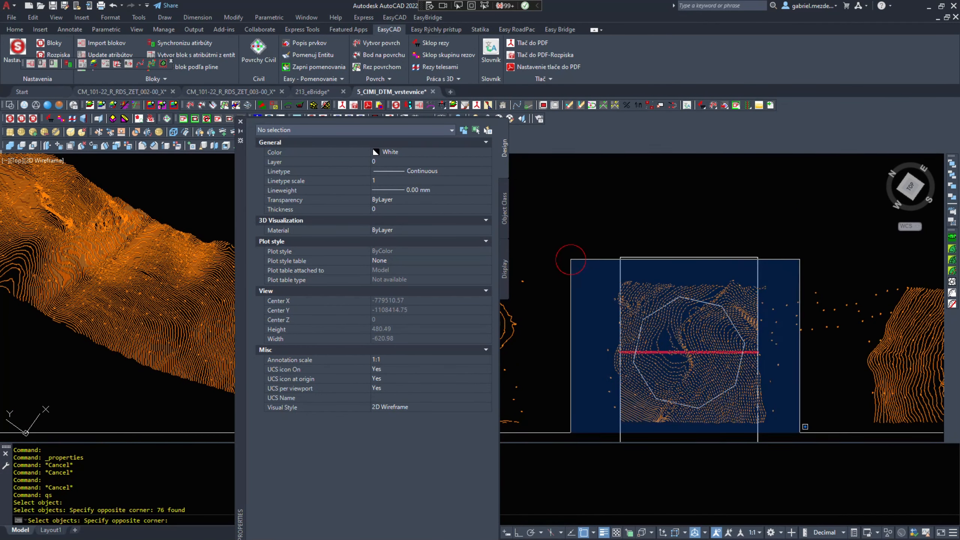
pyautogui.click(831, 441)
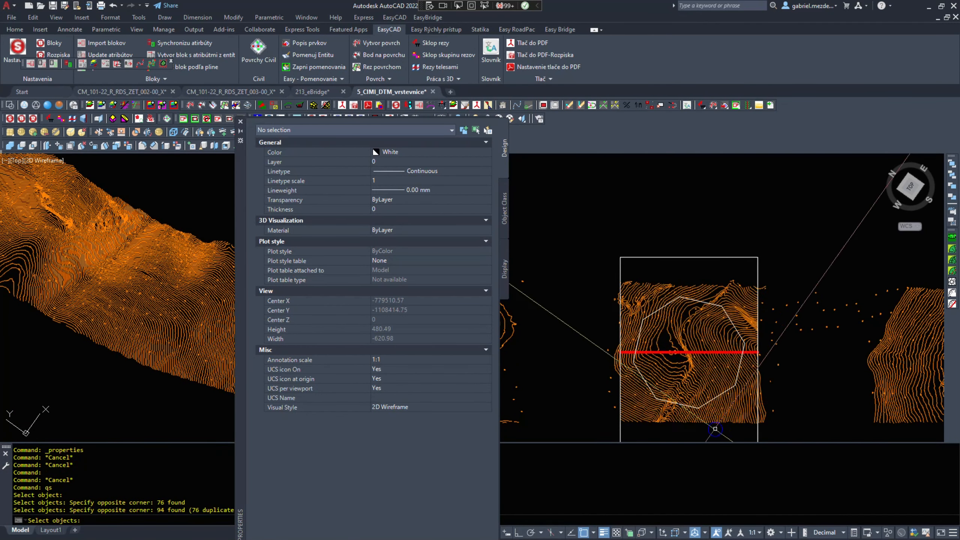
pyautogui.press('space')
# - Copy the previous selection of contours to the clipboard with a base point using the CD command
pyautogui.write('cd')
pyautogui.press('space')
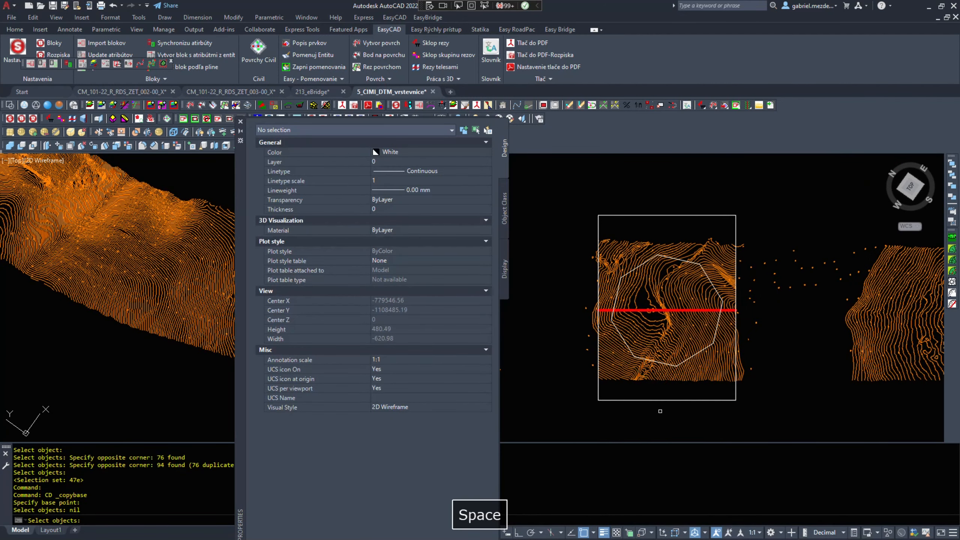
pyautogui.write('p')
pyautogui.press('space')
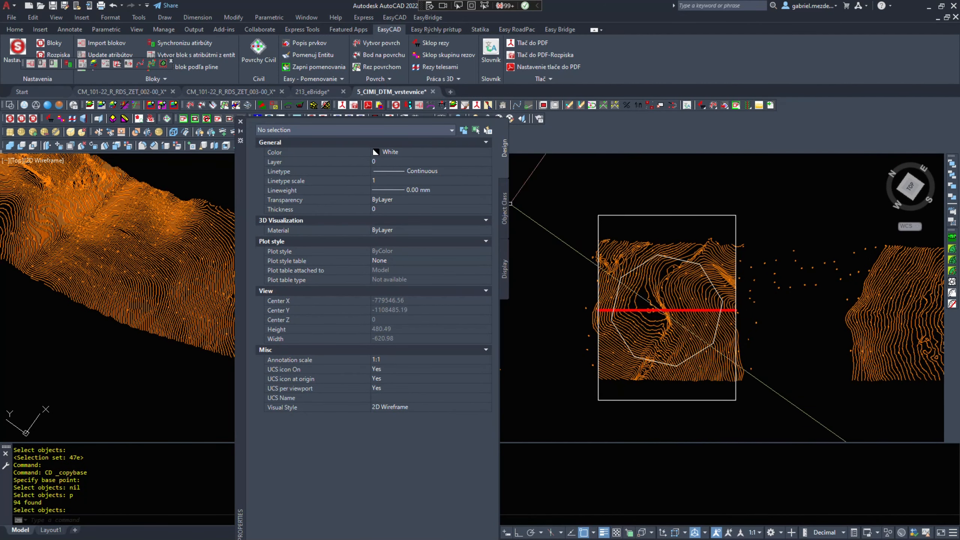
# - Switch to the 213_eBridge drawing, close the properties palette and paste the contours as a block at 0,0,0
pyautogui.click(303, 96)
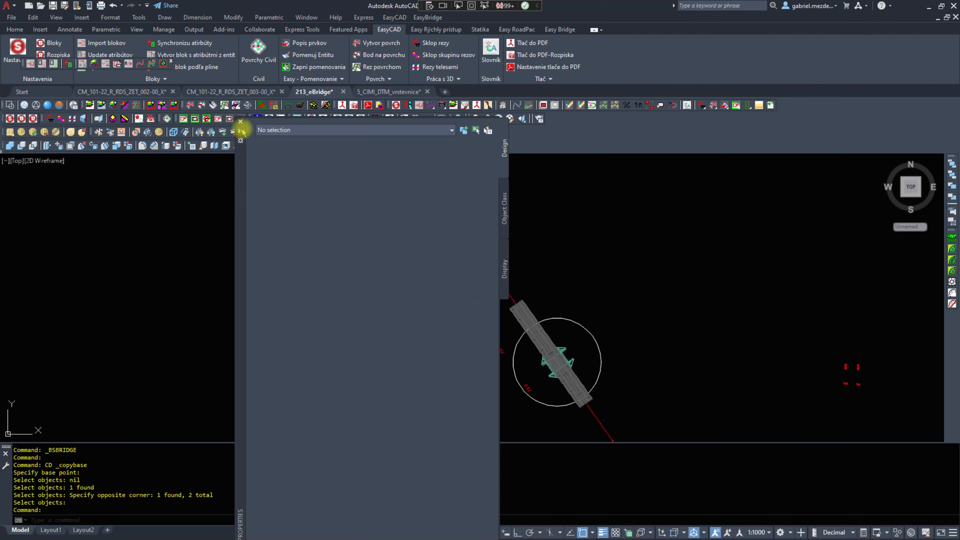
pyautogui.click(240, 122)
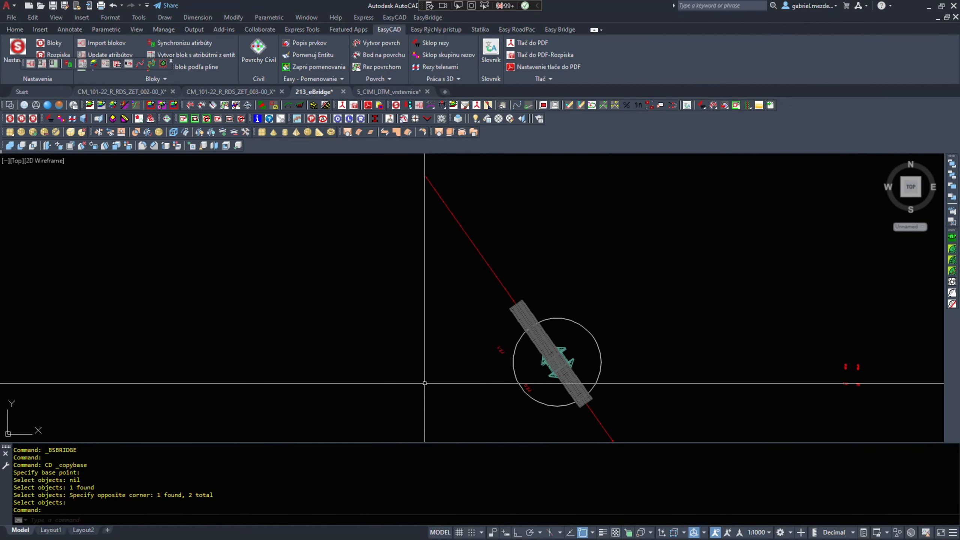
pyautogui.hotkey('ctrl', 'shift', 'v')
pyautogui.write('0')
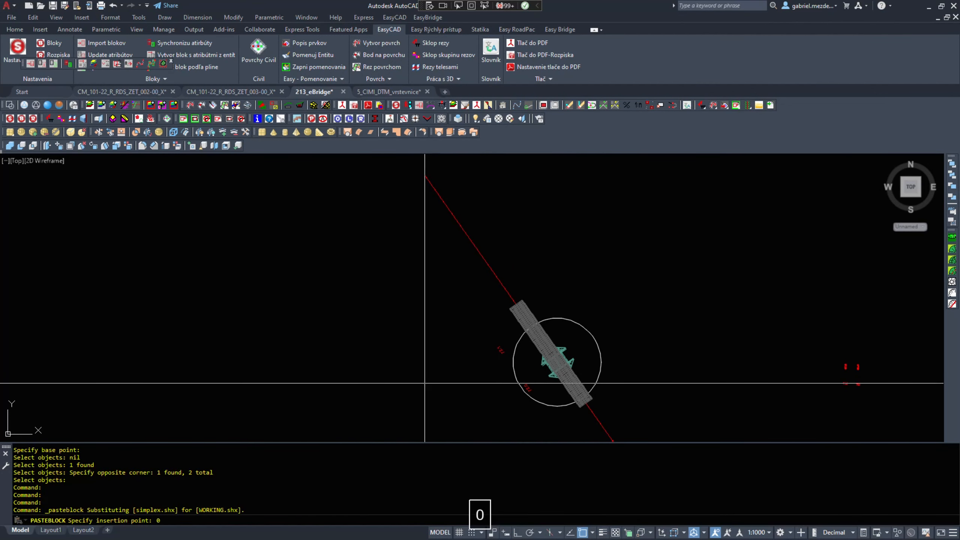
pyautogui.press('Return')
# - Set the pasted contour block's X scale to -1 in its properties
pyautogui.middleClick(387, 386)
pyautogui.middleClick(386, 386)
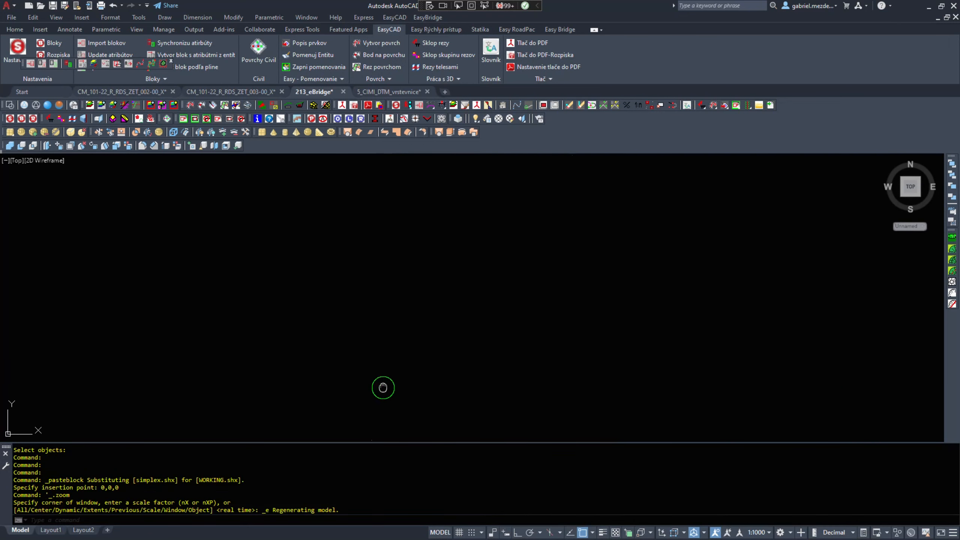
pyautogui.click(448, 342)
pyautogui.click(453, 342)
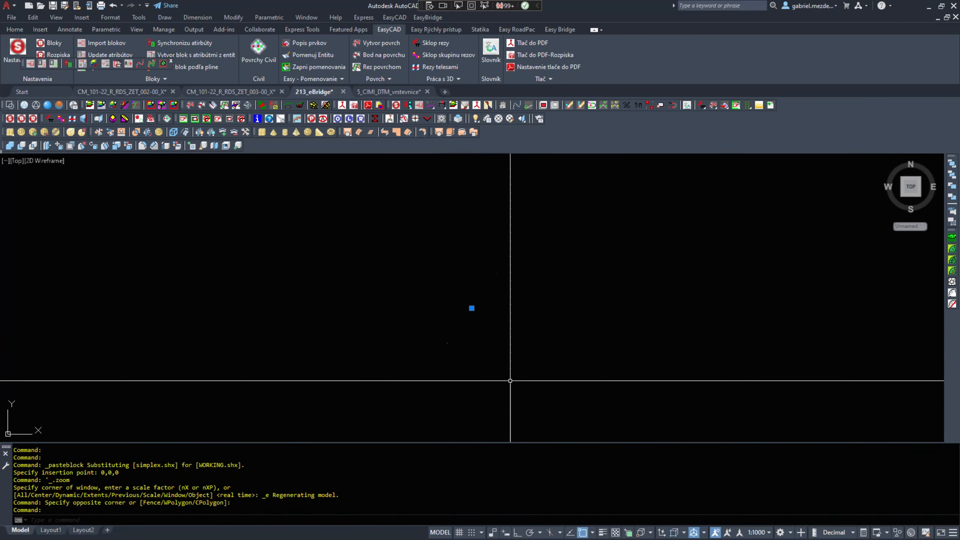
pyautogui.hotkey('ctrl', '1')
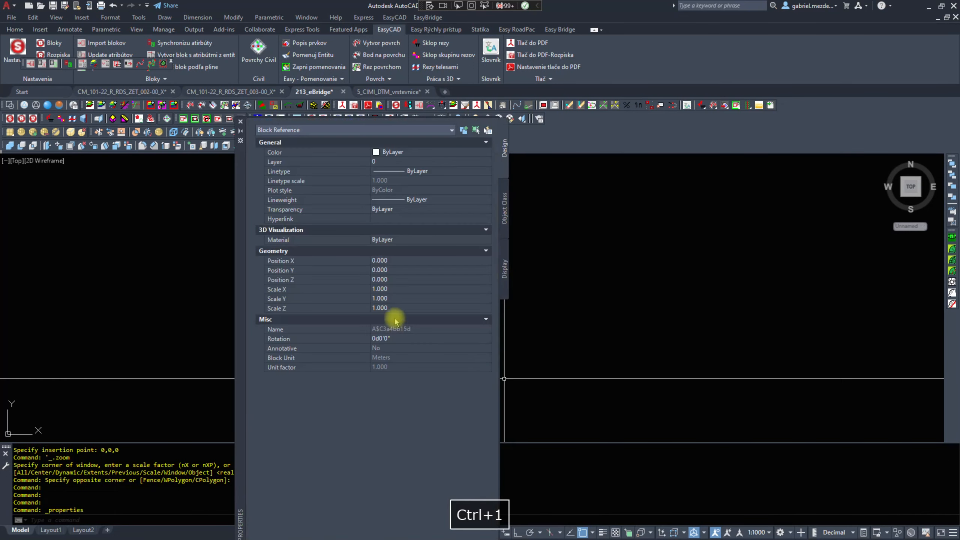
pyautogui.click(398, 289)
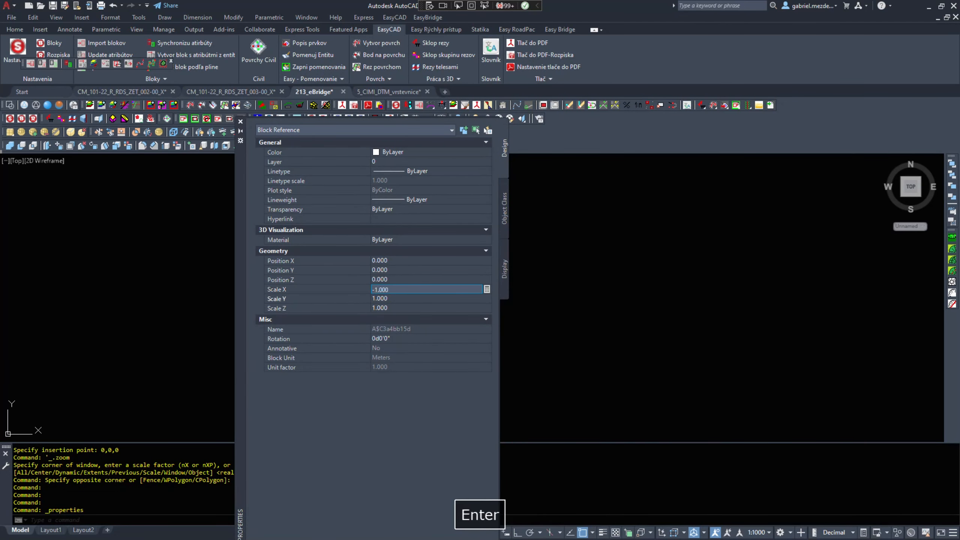
pyautogui.write('-1')
pyautogui.press('Return')
pyautogui.press('Escape')
pyautogui.press('Escape')
pyautogui.hotkey('ctrl', '1')
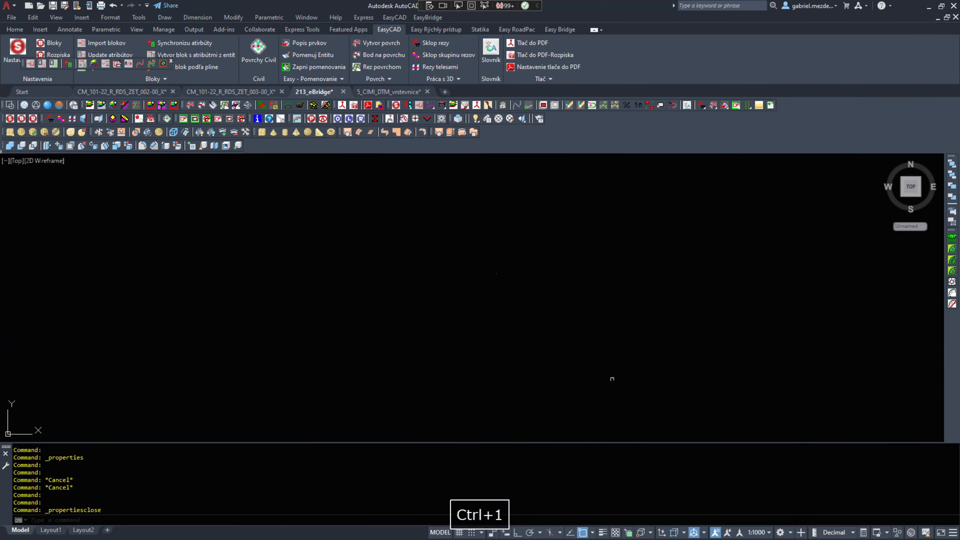
# - Explode the pasted contour block lying over the bridge
pyautogui.middleClick(532, 381)
pyautogui.middleClick(531, 381)
pyautogui.scroll(6, 495, 291)
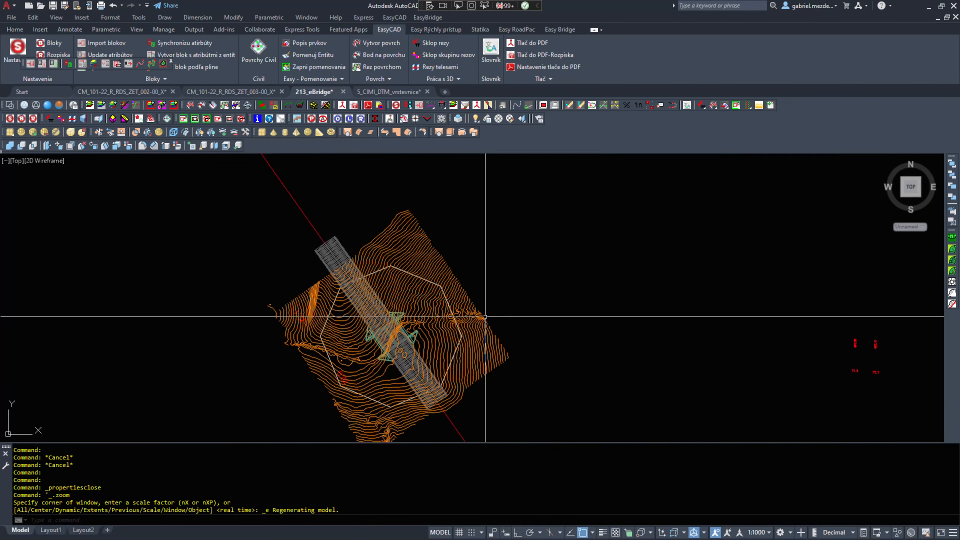
pyautogui.write('x')
pyautogui.press('space')
pyautogui.click(502, 375)
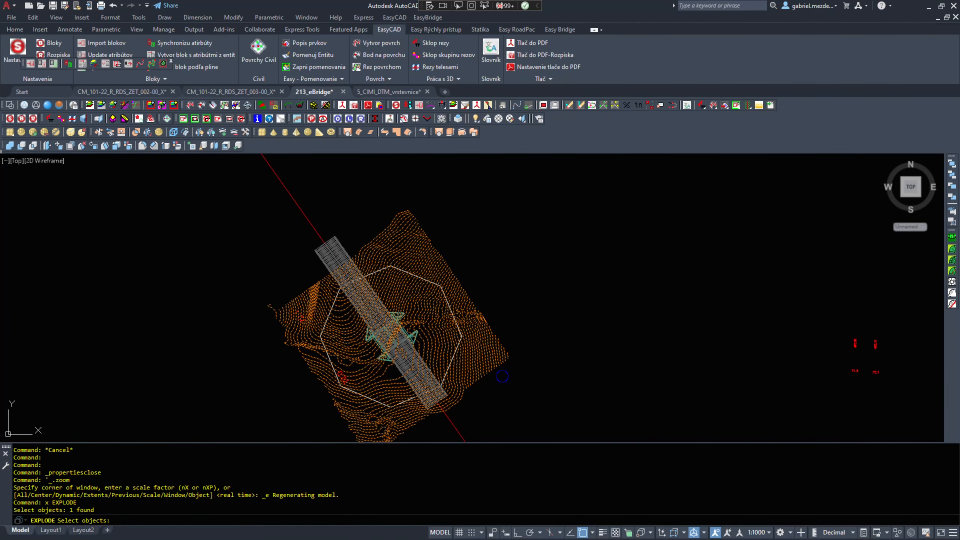
pyautogui.press('Return')
# - Change to the SW isometric view and turn off the layer of the grey bridge strip with the FE command
pyautogui.write('1')
pyautogui.press('Return')
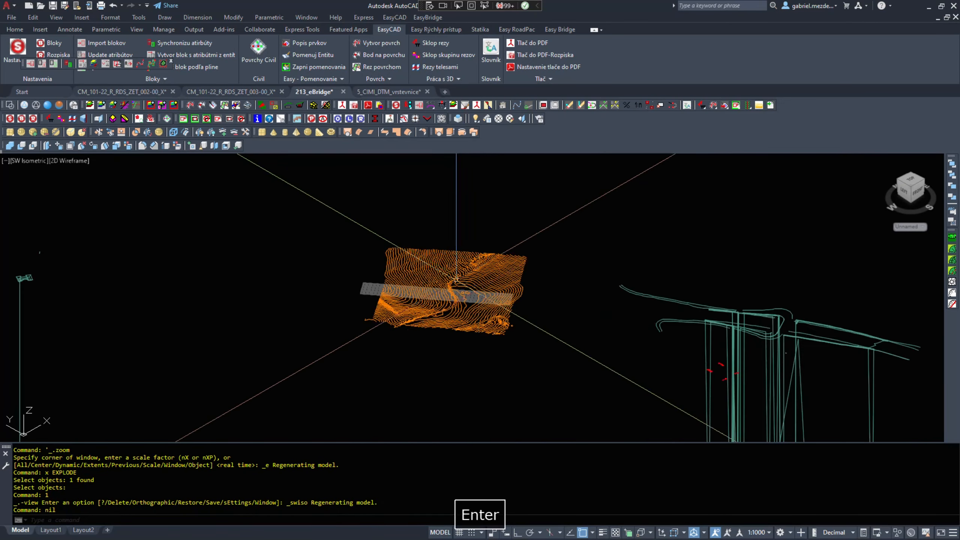
pyautogui.scroll(5, 457, 279)
pyautogui.write('FE')
pyautogui.press('space')
pyautogui.click(255, 310)
pyautogui.press('space')
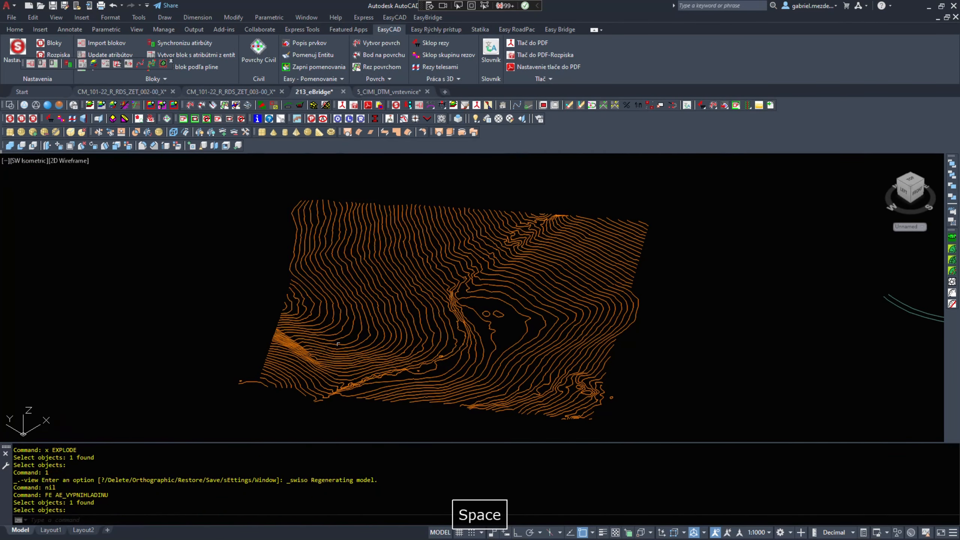
# - Examine the vertices of one contour line in the isometric view
pyautogui.scroll(5, 489, 389)
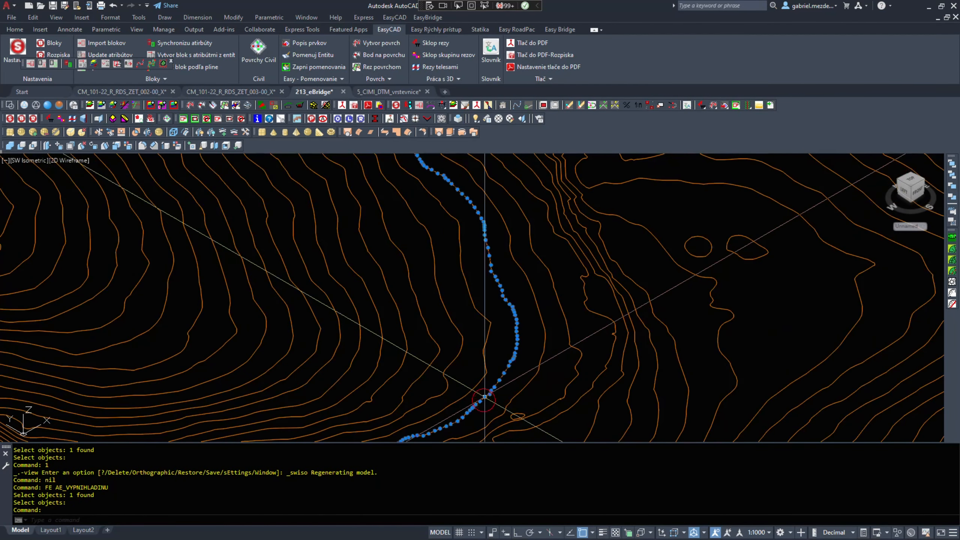
pyautogui.scroll(6, 485, 398)
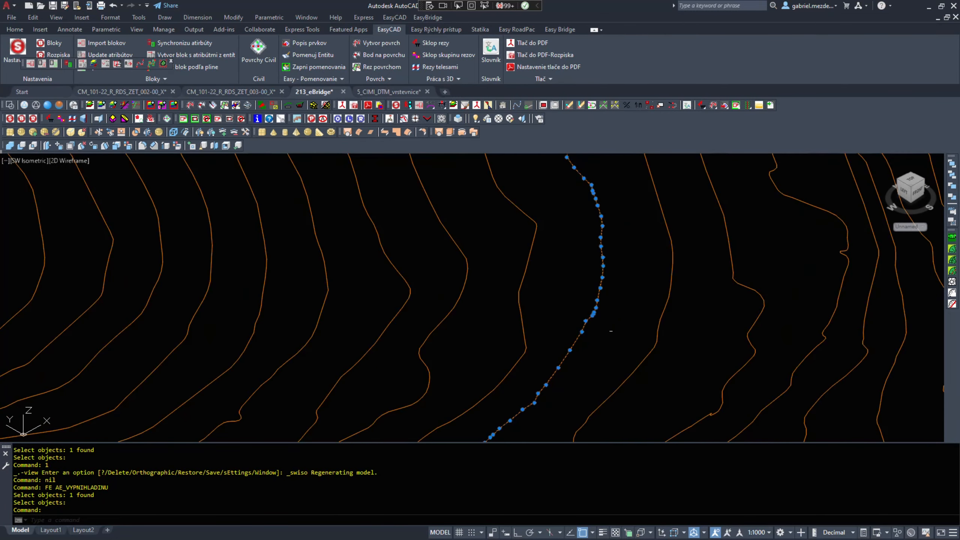
pyautogui.scroll(-10, 611, 331)
pyautogui.press('Escape')
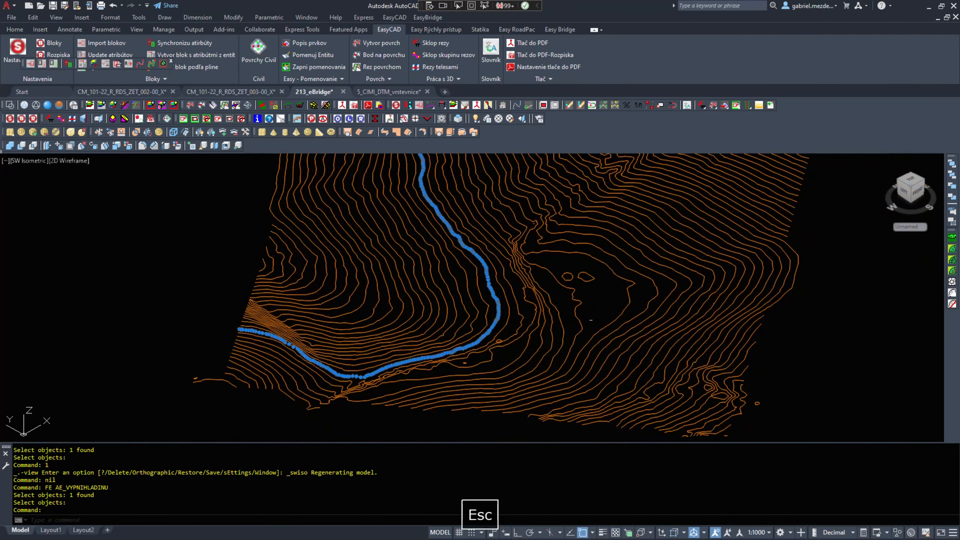
pyautogui.moveTo(621, 313); pyautogui.dragTo(584, 324, button='middle')
pyautogui.scroll(-2, 182, 375)
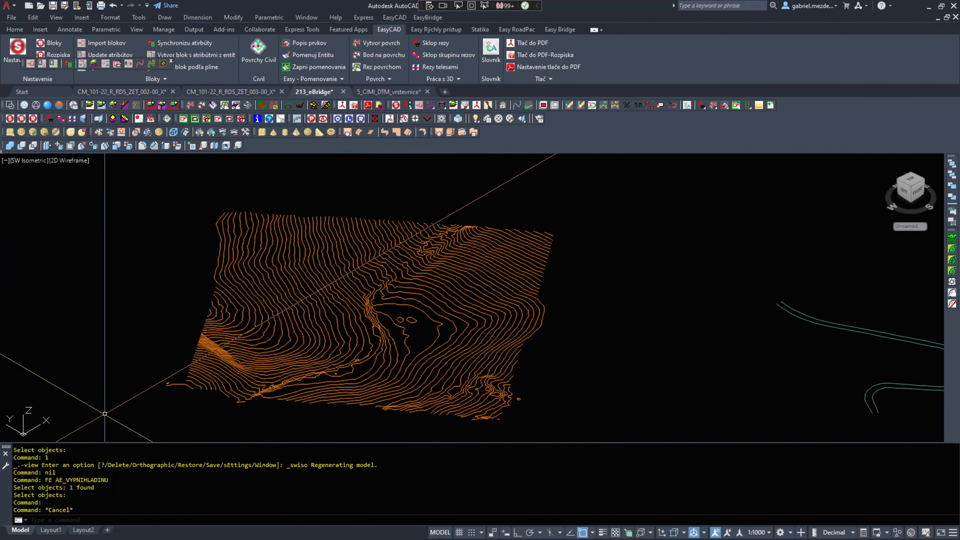
# - Open the CM-213 surface settings, set the point spacing along splines to 5 and window-select all terrain contours for the DTM
pyautogui.moveTo(594, 210); pyautogui.dragTo(378, 121)
pyautogui.click(357, 161)
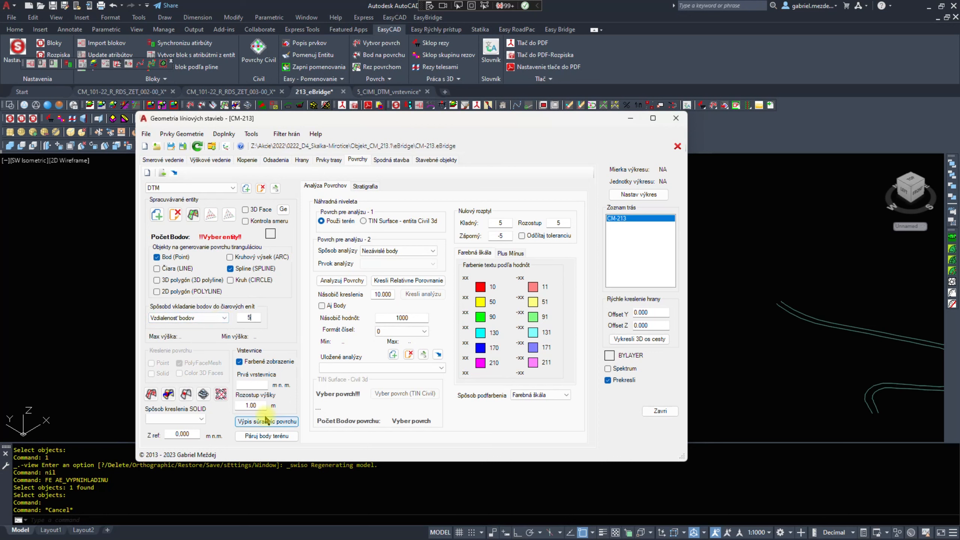
pyautogui.click(162, 216)
pyautogui.scroll(-5, 339, 307)
pyautogui.click(454, 390)
pyautogui.click(257, 235)
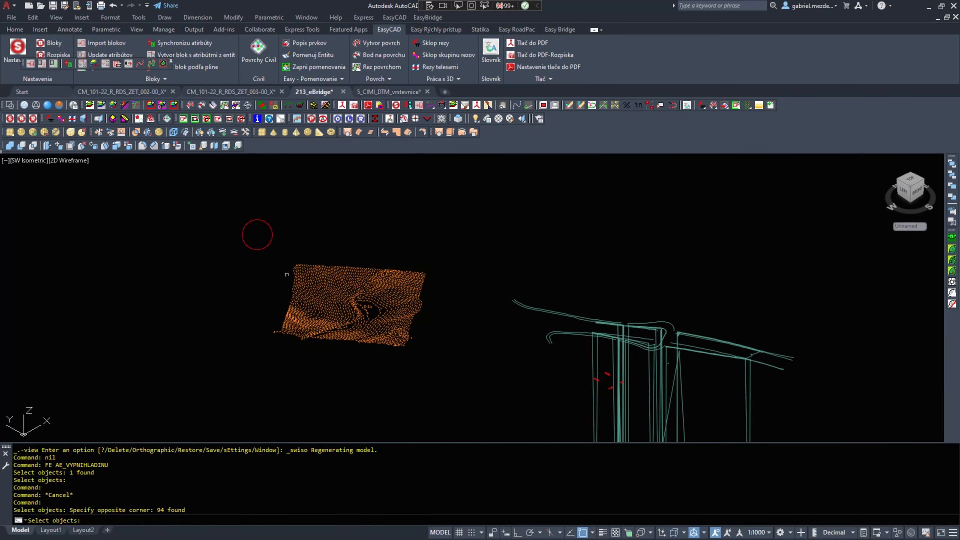
# - Exclude the stray contour pieces at the site's edges from the selection and draw the DTM surface as a PolyFaceMesh
pyautogui.scroll(5, 287, 274)
pyautogui.keyDown('shift'); pyautogui.moveTo(184, 360); pyautogui.dragTo(274, 384); pyautogui.keyUp('shift')
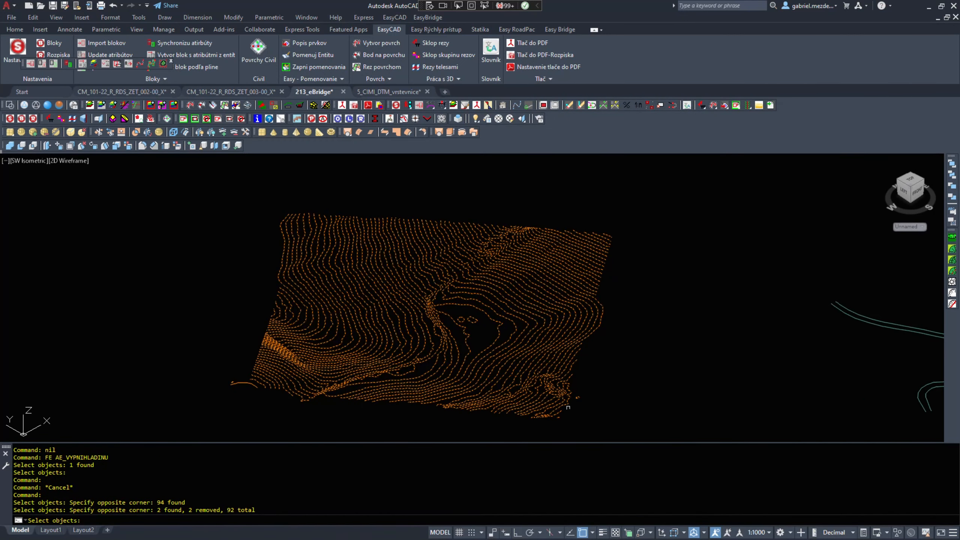
pyautogui.scroll(2, 569, 408)
pyautogui.keyDown('shift'); pyautogui.click(590, 397); pyautogui.keyUp('shift')
pyautogui.keyDown('shift'); pyautogui.click(575, 387); pyautogui.keyUp('shift')
pyautogui.scroll(4, 554, 423)
pyautogui.keyDown('shift'); pyautogui.click(560, 426); pyautogui.keyUp('shift')
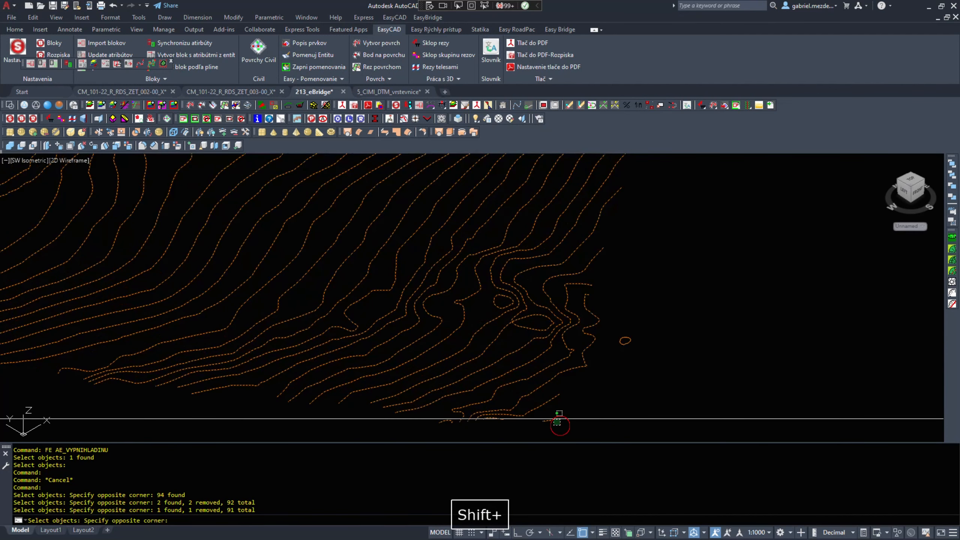
pyautogui.keyDown('shift'); pyautogui.click(556, 416); pyautogui.keyUp('shift')
pyautogui.scroll(-5, 555, 416)
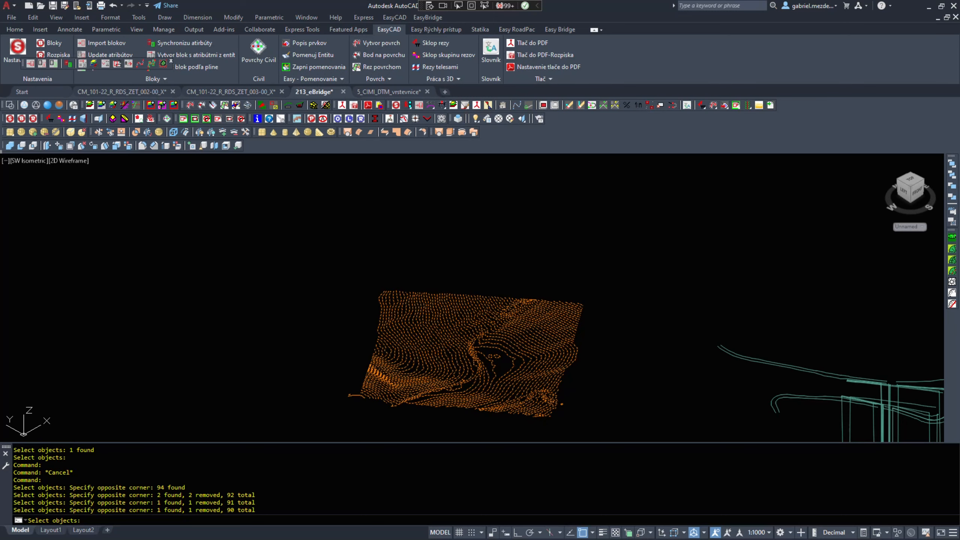
pyautogui.press('Return')
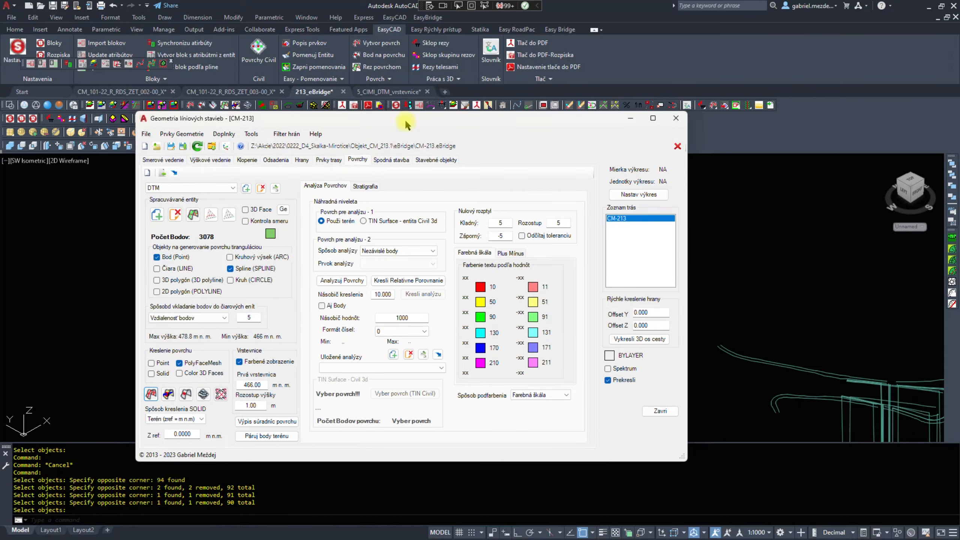
pyautogui.moveTo(405, 124); pyautogui.dragTo(2, 175)
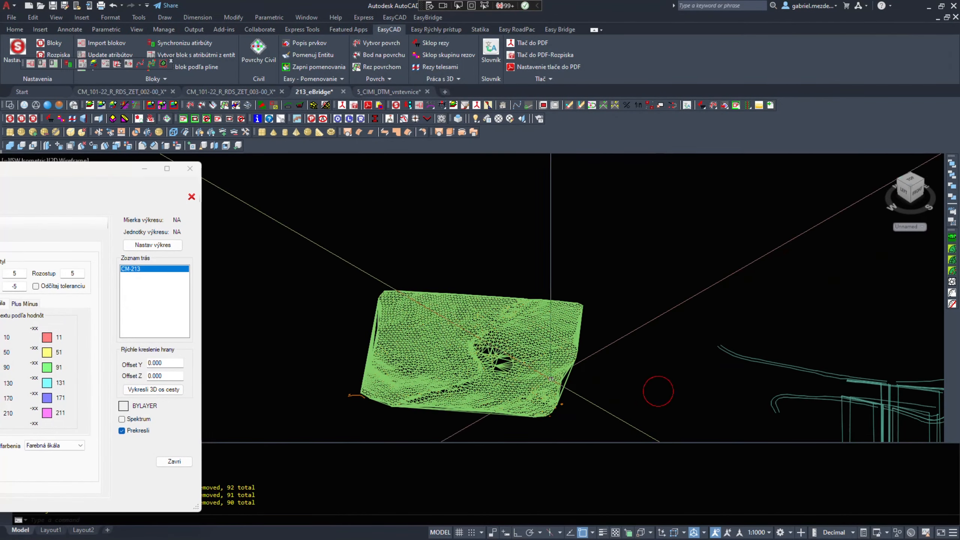
# - Orbit around the terrain mesh and examine how its triangle edges follow the vertices of one contour spline
pyautogui.scroll(5, 659, 391)
pyautogui.keyDown('shift'); pyautogui.moveTo(658, 392); pyautogui.dragTo(555, 332, button='middle'); pyautogui.keyUp('shift')
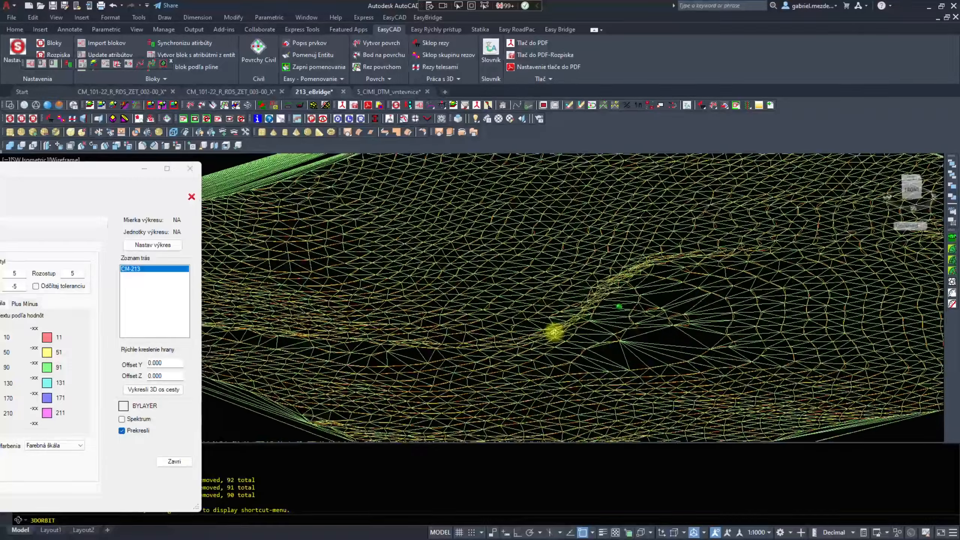
pyautogui.press('Escape')
pyautogui.scroll(6, 570, 319)
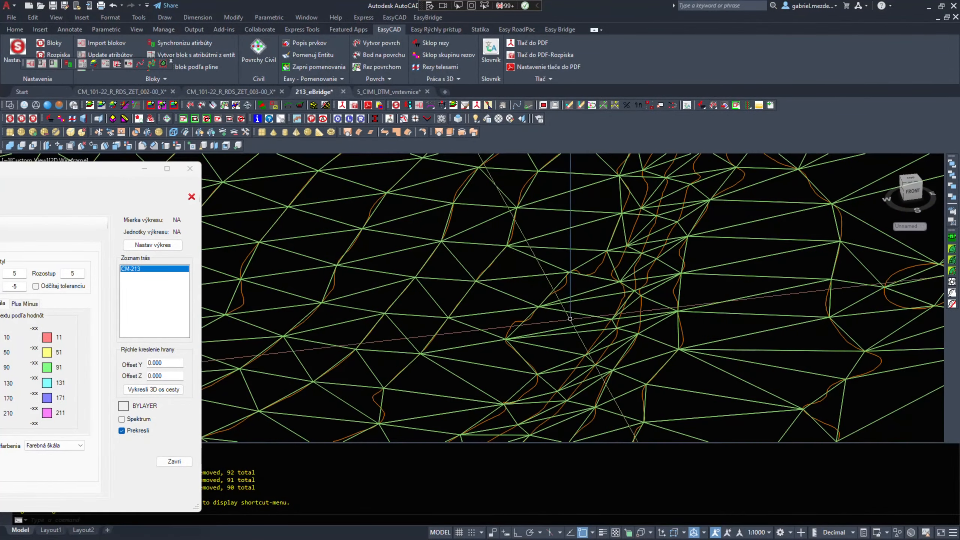
pyautogui.scroll(5, 570, 319)
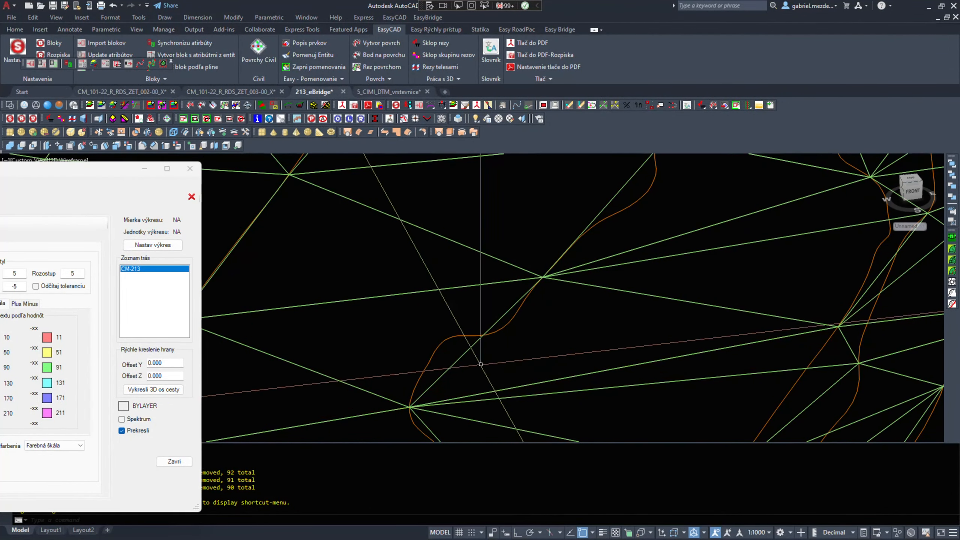
pyautogui.scroll(-3, 459, 339)
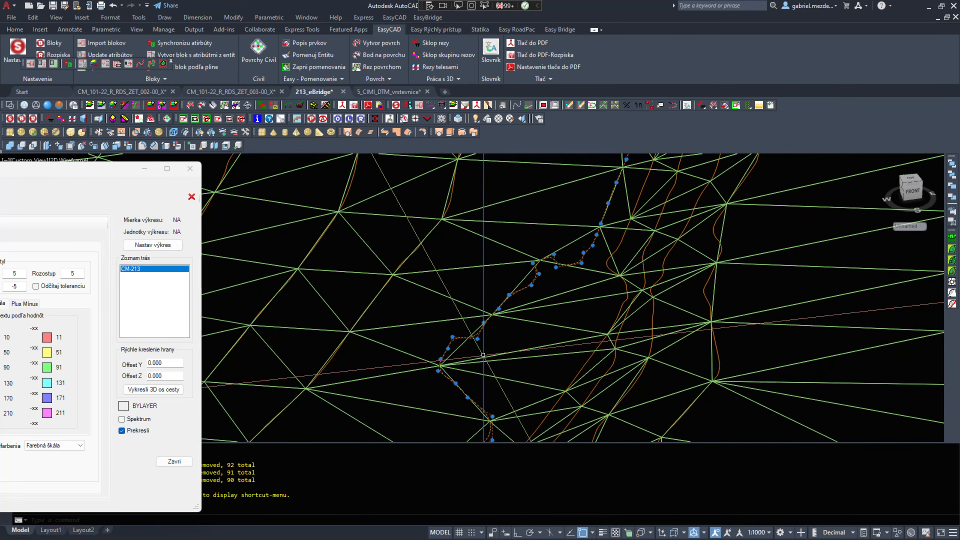
pyautogui.scroll(-3, 483, 355)
pyautogui.scroll(-3, 489, 360)
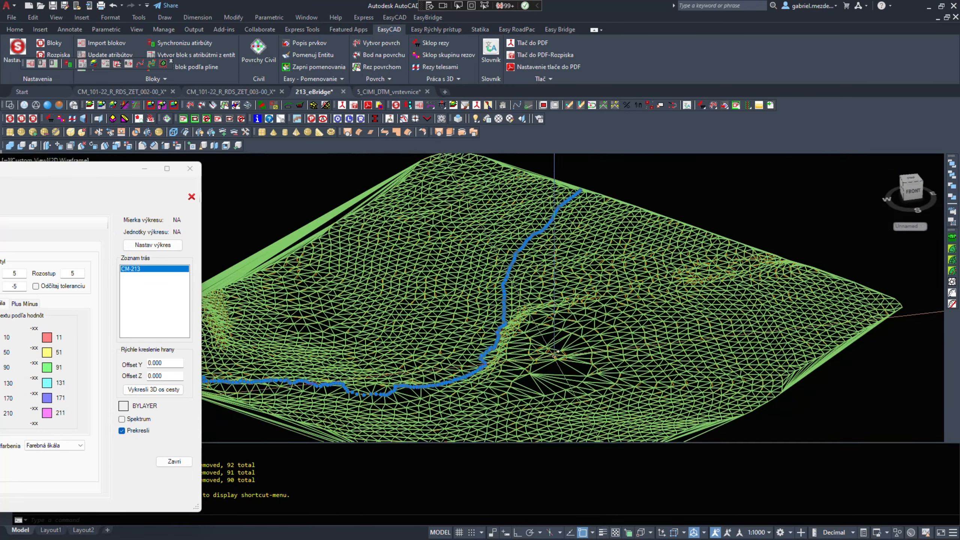
pyautogui.press('Escape')
# - Measure the distance across the terrain mesh with DIST
pyautogui.press('space')
pyautogui.click(792, 322)
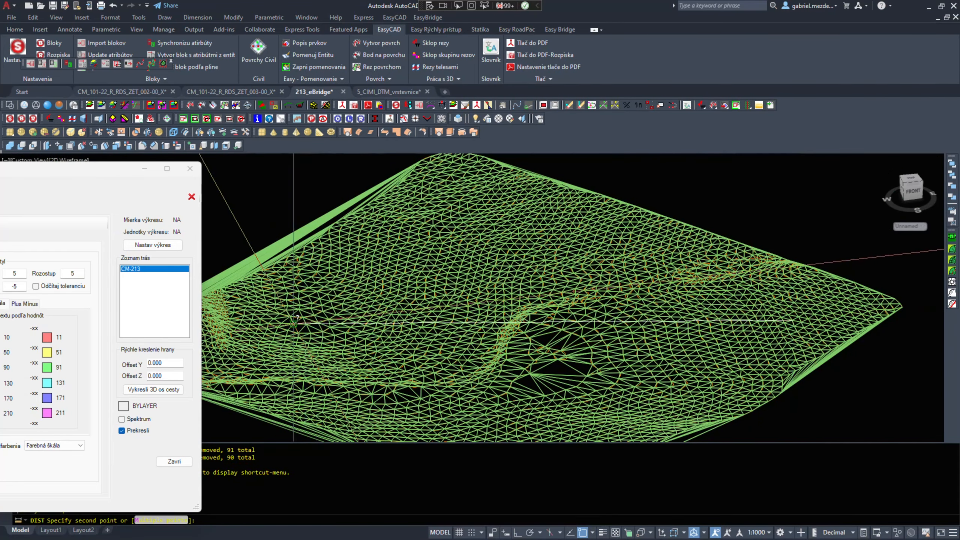
pyautogui.click(293, 324)
pyautogui.moveTo(294, 324); pyautogui.dragTo(410, 306, button='middle')
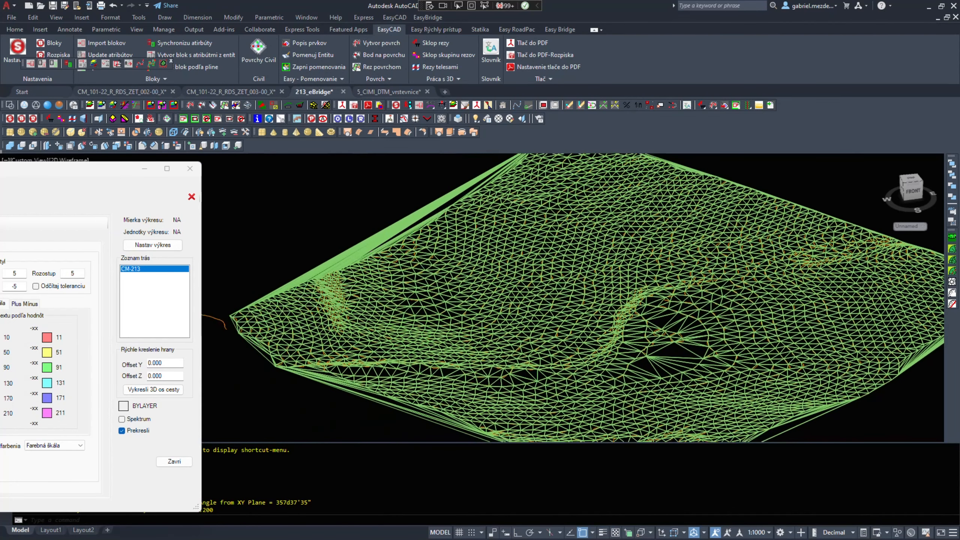
# - Turn off the layer of the contour beside the mesh's central hollow with the FE command
pyautogui.moveTo(81, 168); pyautogui.dragTo(330, 43)
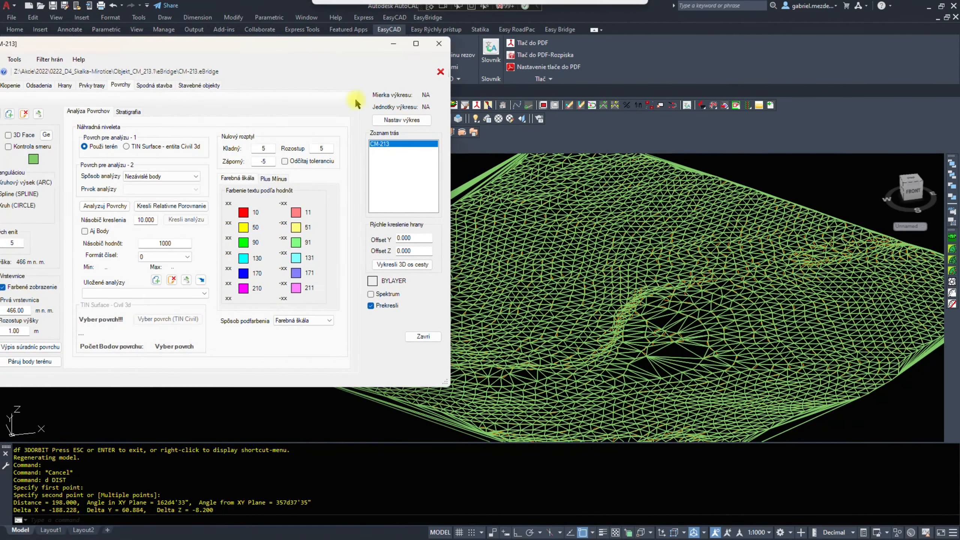
pyautogui.scroll(-5, 626, 324)
pyautogui.press('Escape')
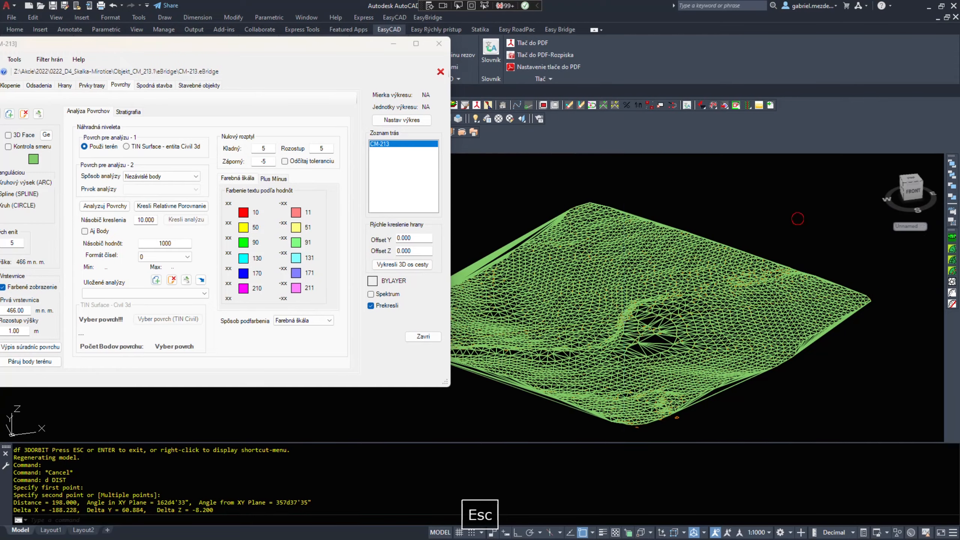
pyautogui.write('df')
pyautogui.press('space')
pyautogui.moveTo(742, 347); pyautogui.dragTo(704, 348)
pyautogui.press('Escape')
pyautogui.scroll(6, 692, 321)
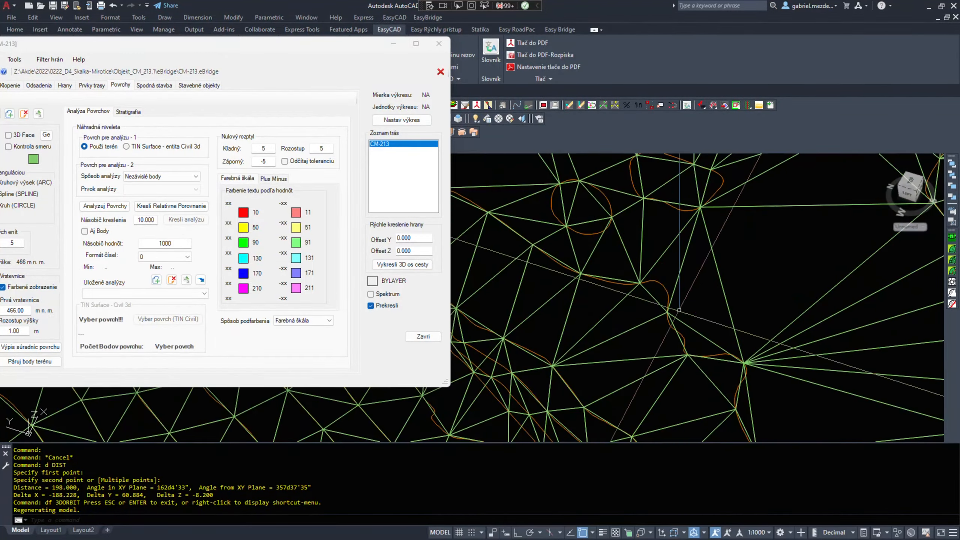
pyautogui.write('fe')
pyautogui.press('space')
pyautogui.click(662, 286)
pyautogui.click(660, 285)
pyautogui.rightClick(664, 288)
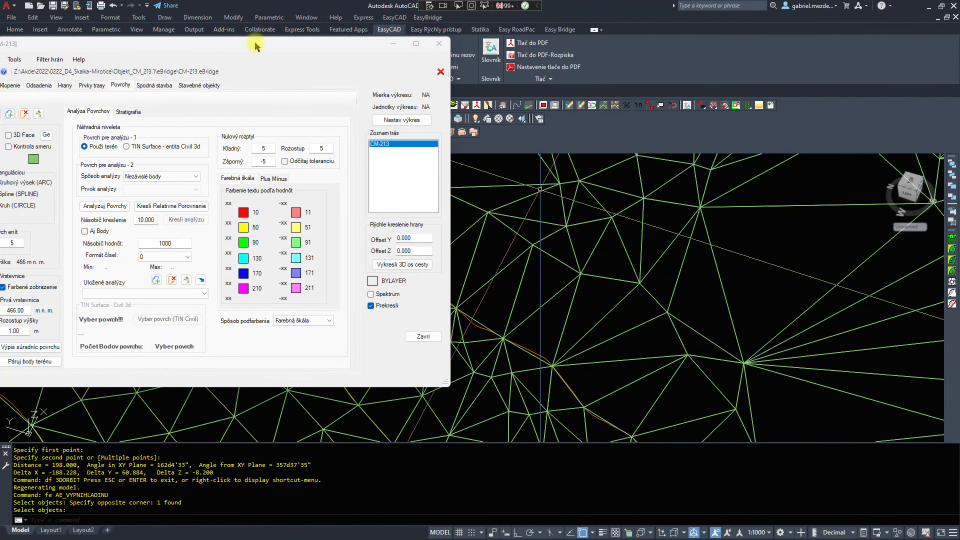
# - Turn off the layer of the remaining orange contours over the mesh with the FE command
pyautogui.moveTo(254, 42); pyautogui.dragTo(514, 2)
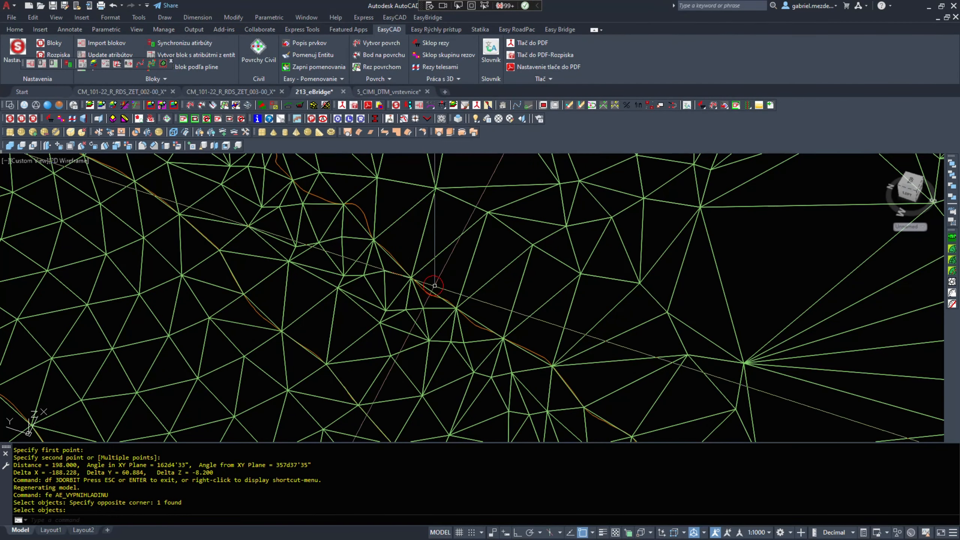
pyautogui.scroll(-2, 428, 297)
pyautogui.scroll(4, 429, 297)
pyautogui.write('fe')
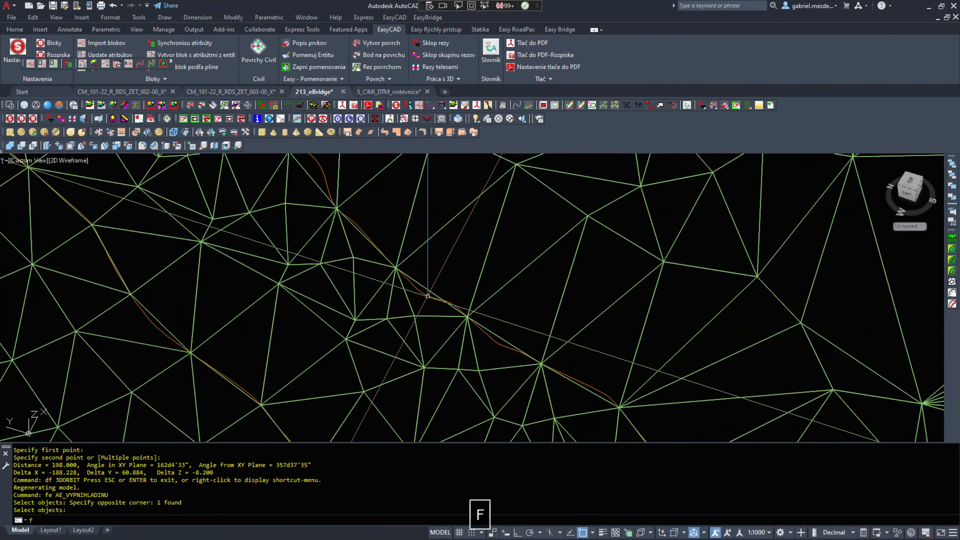
pyautogui.press('space')
pyautogui.click(429, 297)
pyautogui.press('space')
pyautogui.scroll(-6, 430, 298)
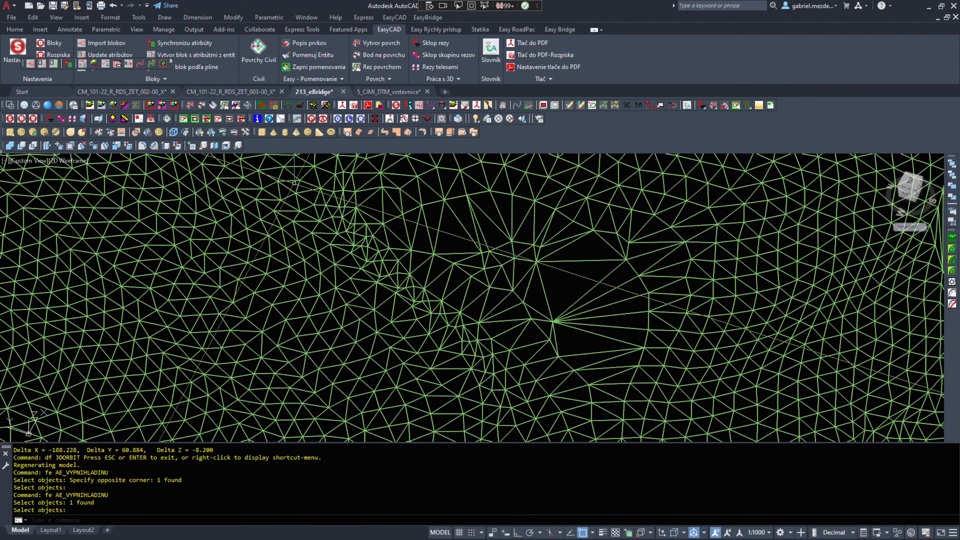
# - Switch to the 5_CIMI_DTM_vrstevnice drawing and check the control point elevations of two neighbouring contours in their properties
pyautogui.click(390, 92)
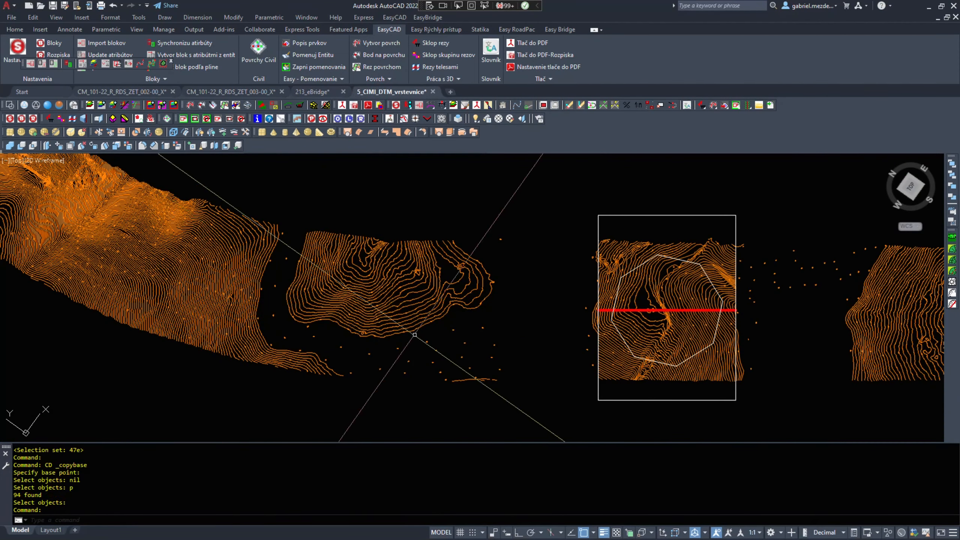
pyautogui.scroll(10, 396, 313)
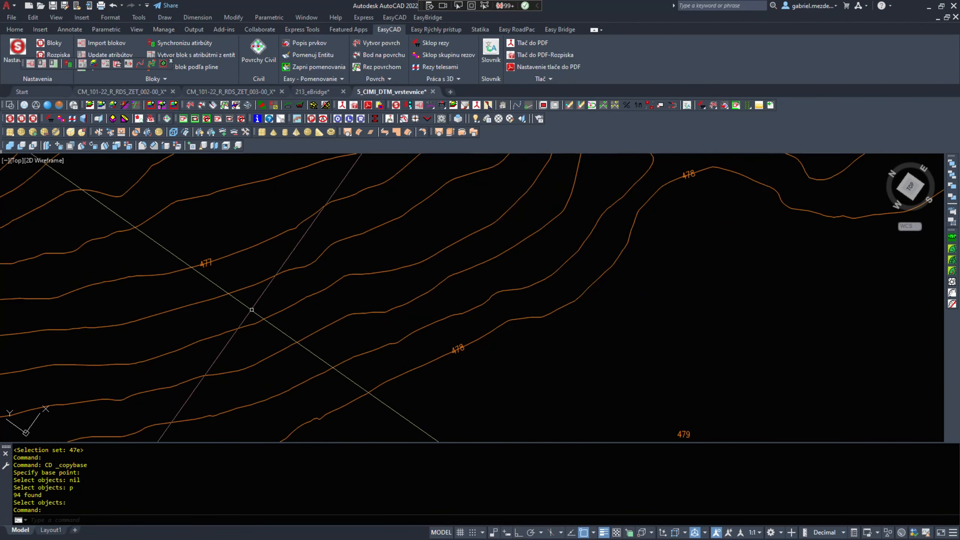
pyautogui.scroll(-3, 457, 318)
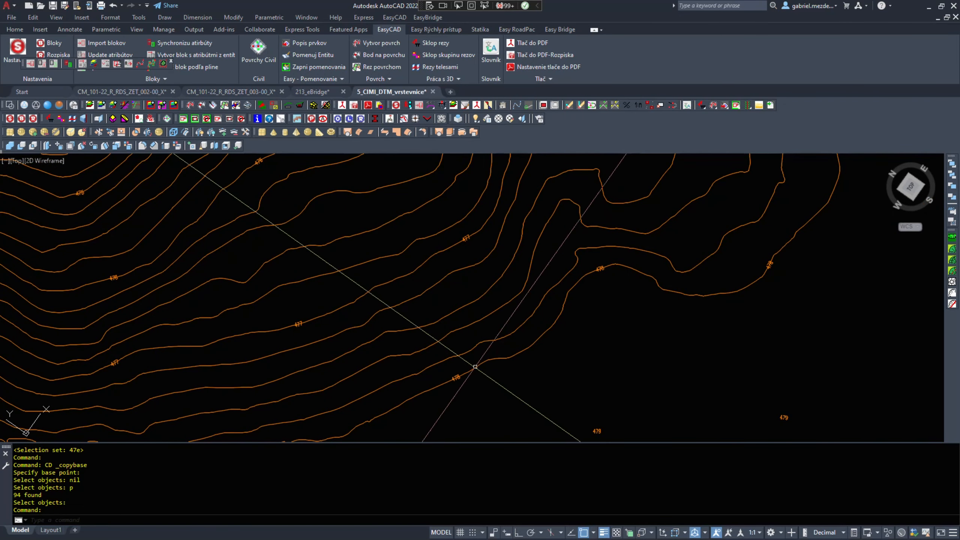
pyautogui.click(464, 353)
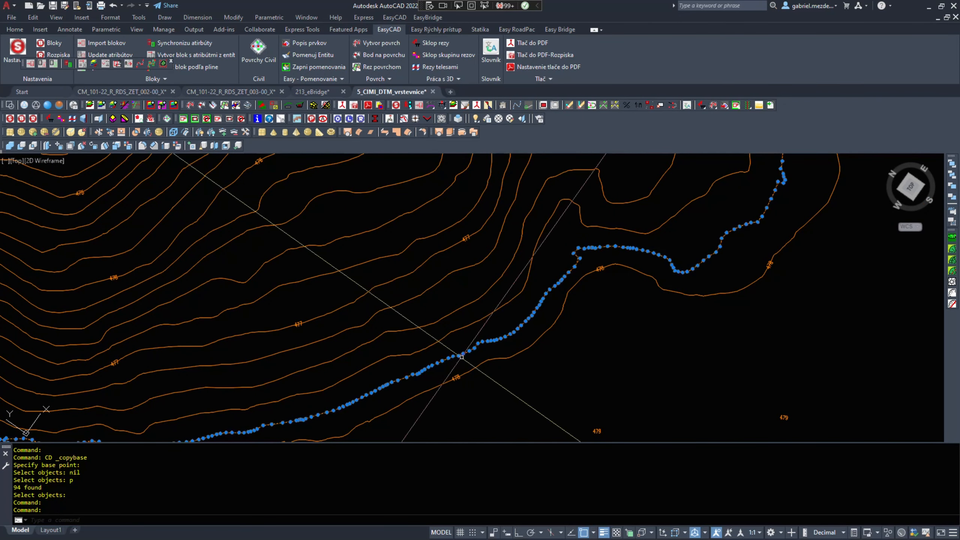
pyautogui.hotkey('ctrl', '1')
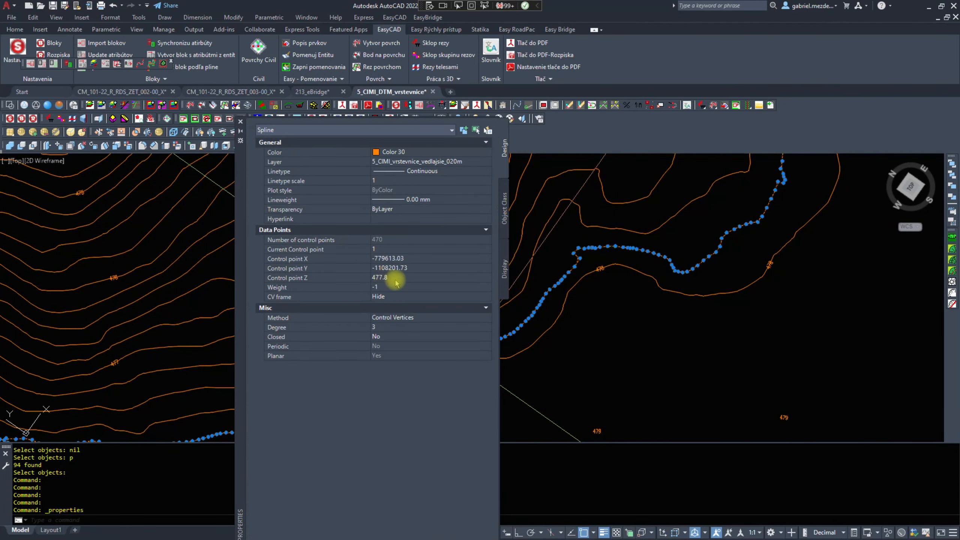
pyautogui.press('Escape')
pyautogui.press('Escape')
pyautogui.click(528, 293)
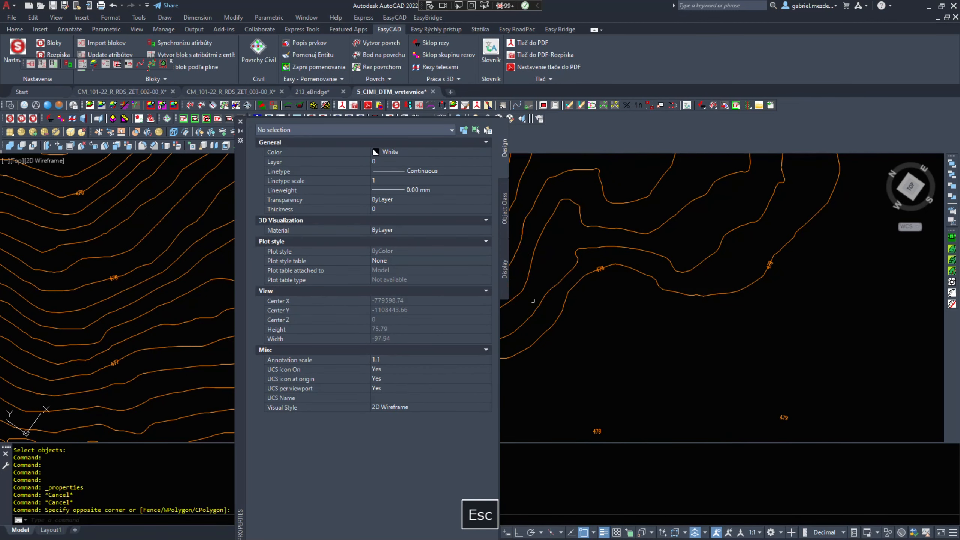
pyautogui.click(528, 283)
pyautogui.moveTo(528, 282)
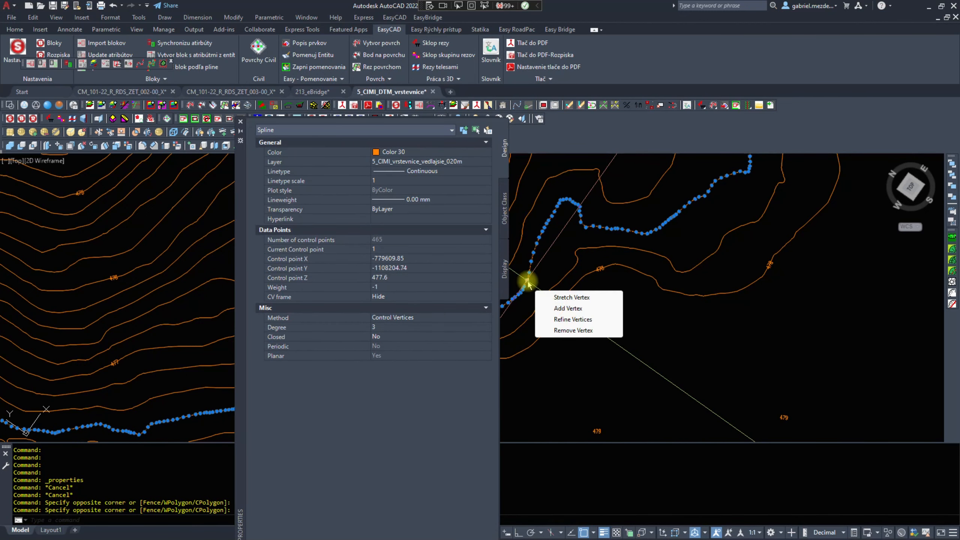
pyautogui.press('Escape')
pyautogui.hotkey('ctrl', '1')
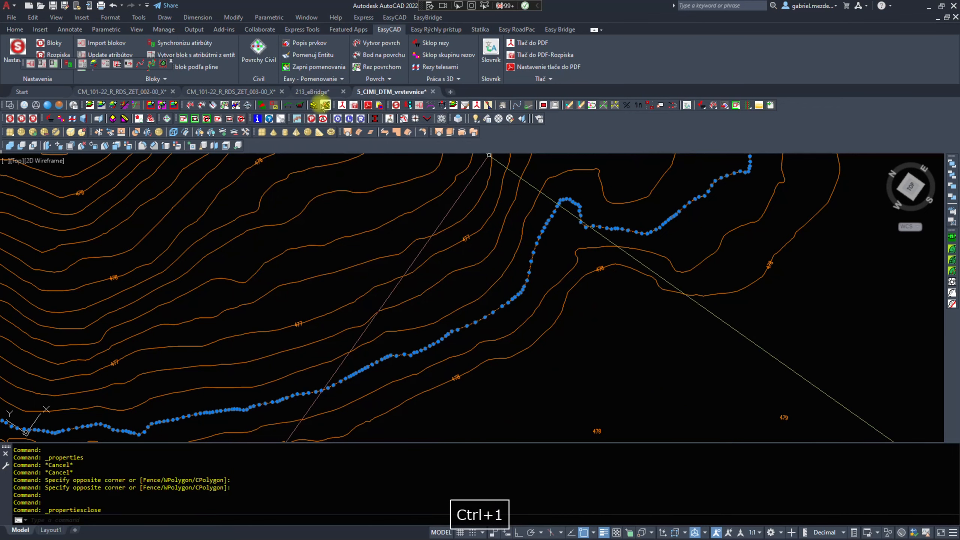
# - Return to the 213_eBridge drawing and generate coloured contours from the DTM surface at a 0.25 m height spacing
pyautogui.click(313, 91)
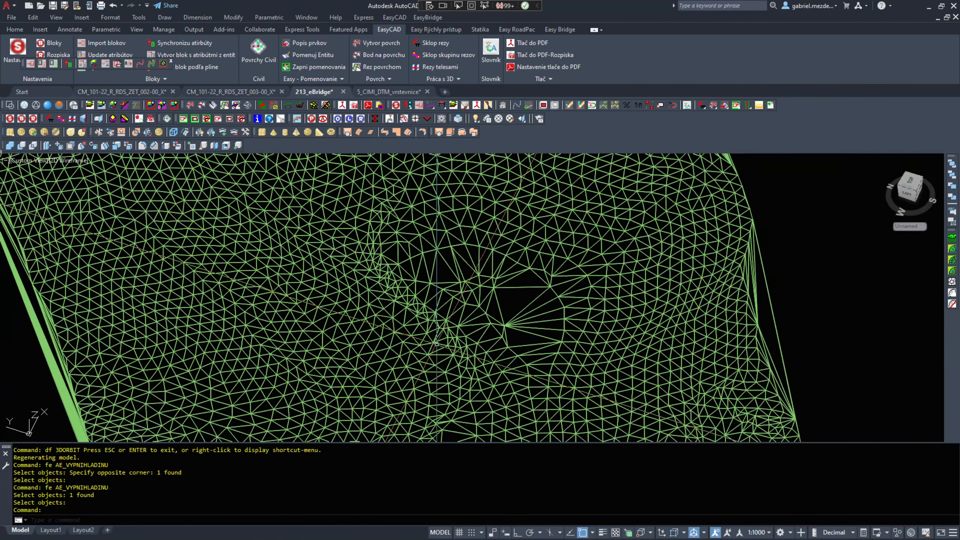
pyautogui.scroll(-5, 437, 344)
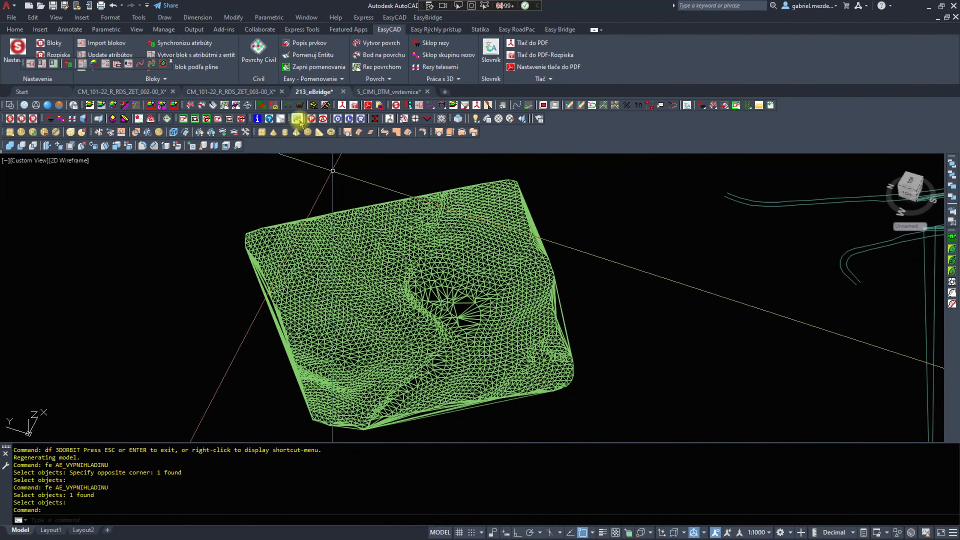
pyautogui.click(297, 120)
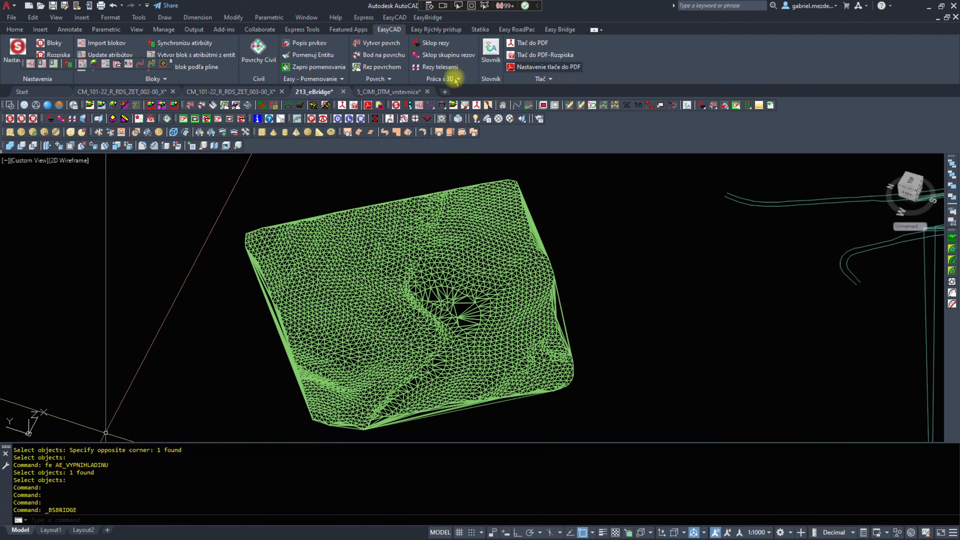
pyautogui.click(297, 119)
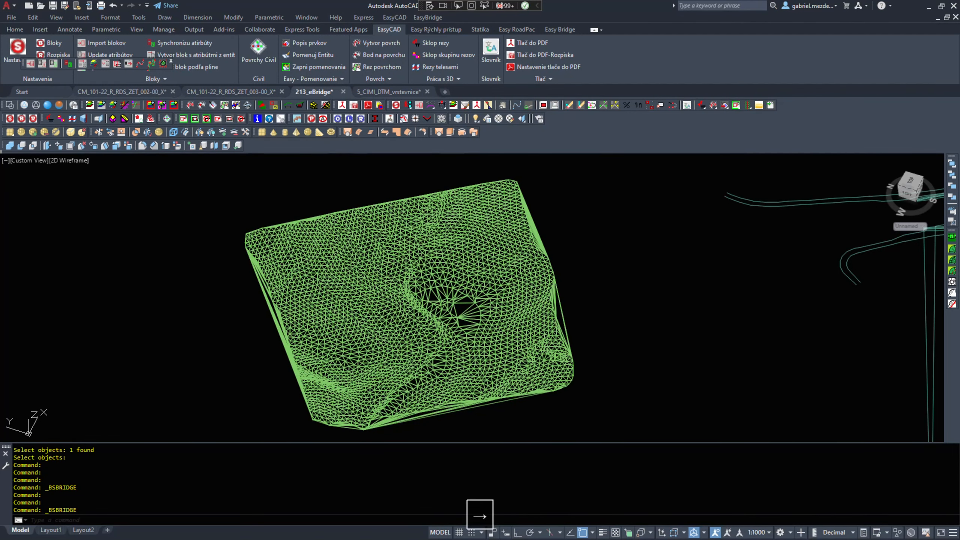
pyautogui.moveTo(378, 539); pyautogui.dragTo(364, 135)
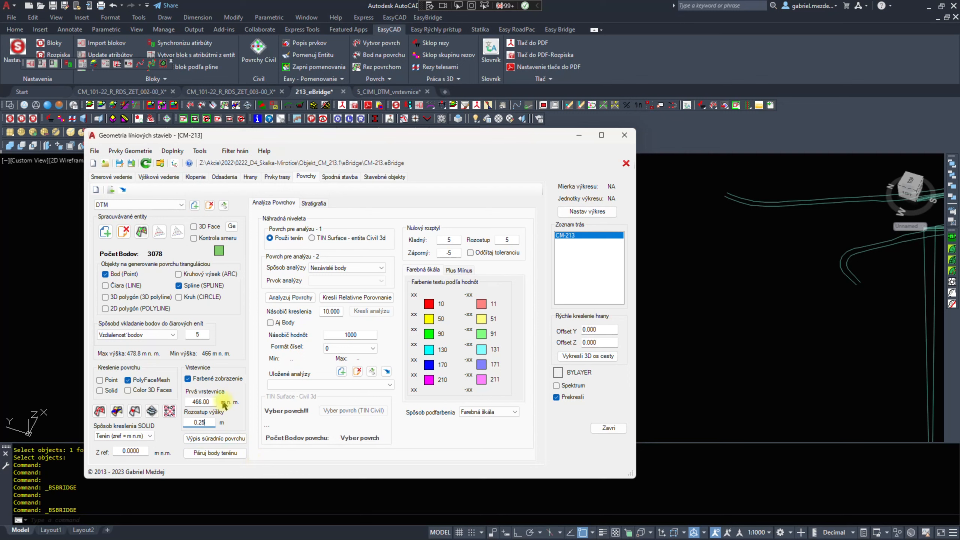
pyautogui.click(153, 415)
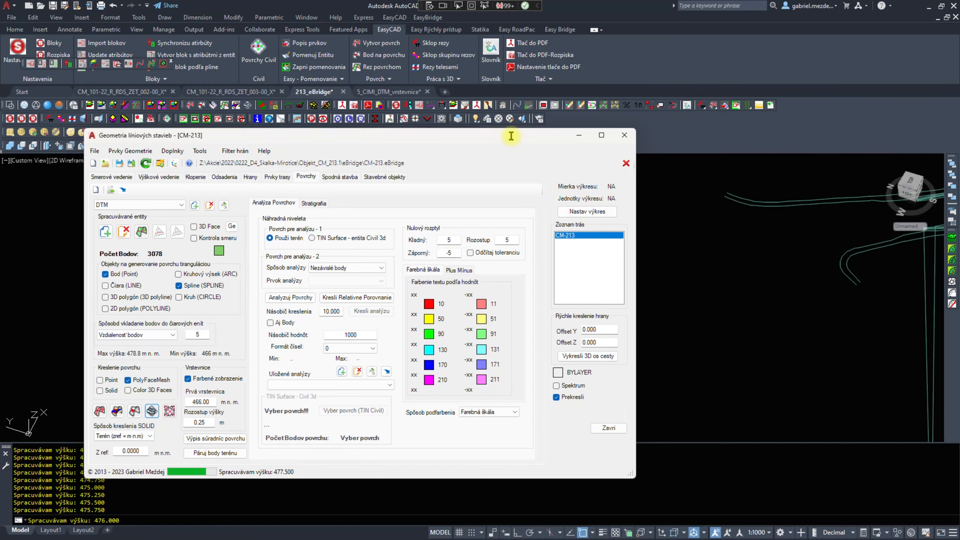
# - Move the line geometry window off the drawing and turn off the layer of the green DTM mesh with the FE command
pyautogui.moveTo(489, 137); pyautogui.dragTo(0, 152)
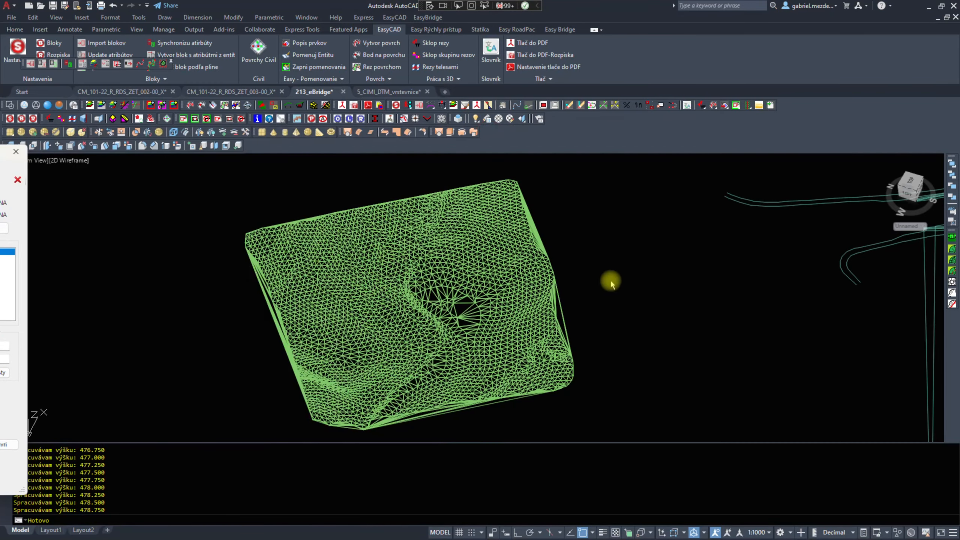
pyautogui.scroll(6, 377, 322)
pyautogui.scroll(-5, 376, 322)
pyautogui.write('fe')
pyautogui.press('space')
pyautogui.scroll(5, 493, 303)
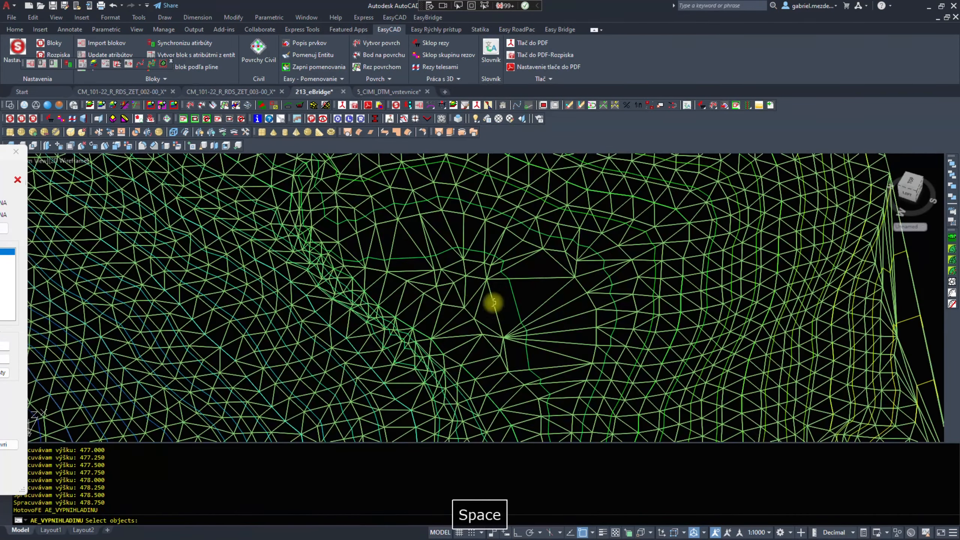
pyautogui.click(477, 312)
pyautogui.click(477, 311)
pyautogui.press('space')
pyautogui.scroll(-6, 470, 333)
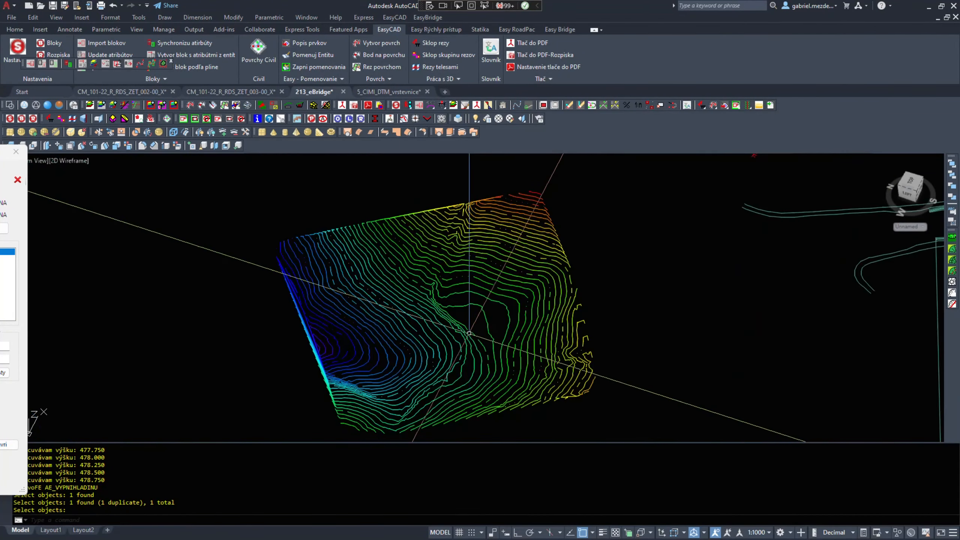
pyautogui.scroll(5, 346, 351)
pyautogui.scroll(-5, 345, 351)
pyautogui.scroll(5, 346, 351)
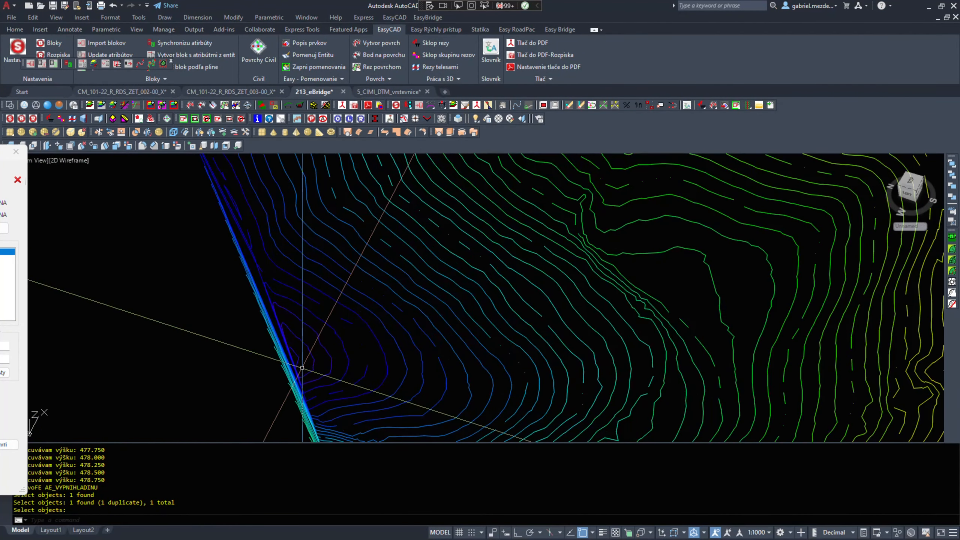
pyautogui.scroll(-5, 375, 353)
pyautogui.write('e')
pyautogui.press('space')
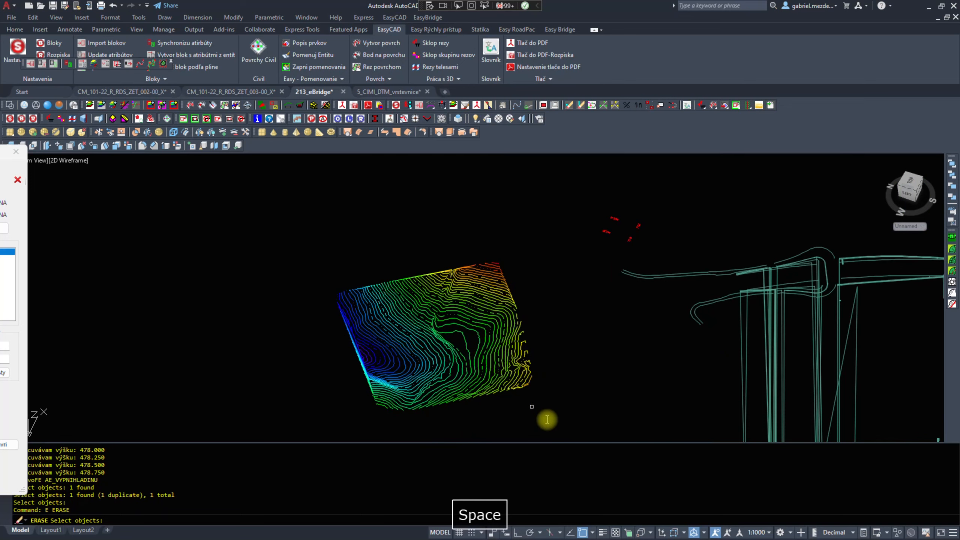
pyautogui.moveTo(560, 414); pyautogui.dragTo(395, 412, button='middle')
pyautogui.scroll(-3, 419, 303)
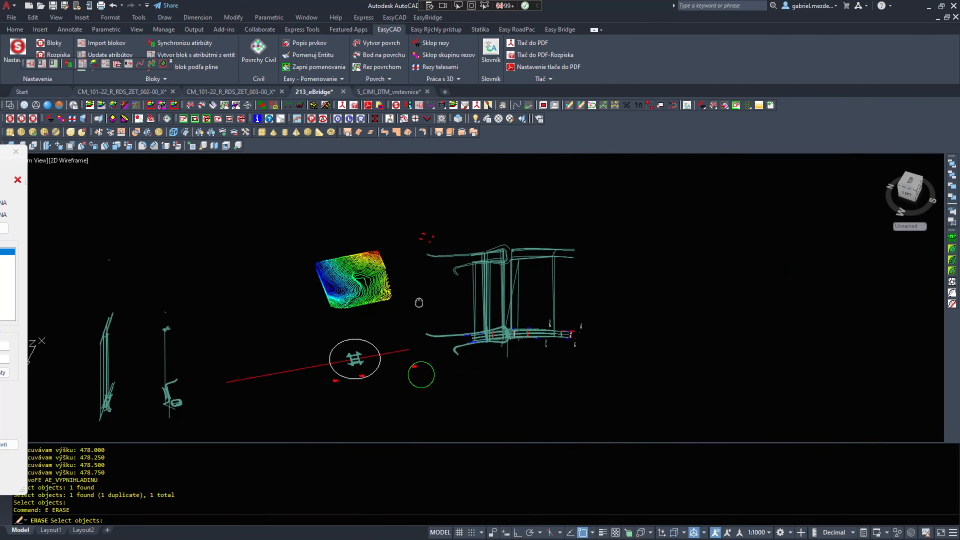
pyautogui.scroll(4, 395, 317)
pyautogui.moveTo(387, 302)
pyautogui.mouseDown(button='middle')
pyautogui.moveTo(428, 333)
pyautogui.moveTo(497, 328)
pyautogui.moveTo(466, 354)
pyautogui.mouseUp(button='middle')
pyautogui.scroll(-2, 468, 321)
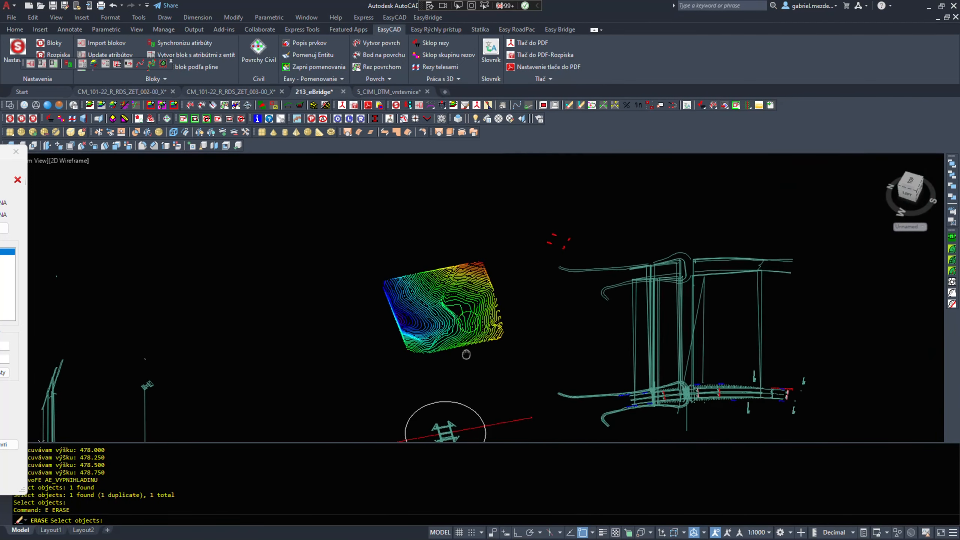
pyautogui.press('Escape')
# - Erase all the generated coloured contours and bring the line geometry window back over the drawing
pyautogui.write('e')
pyautogui.press('space')
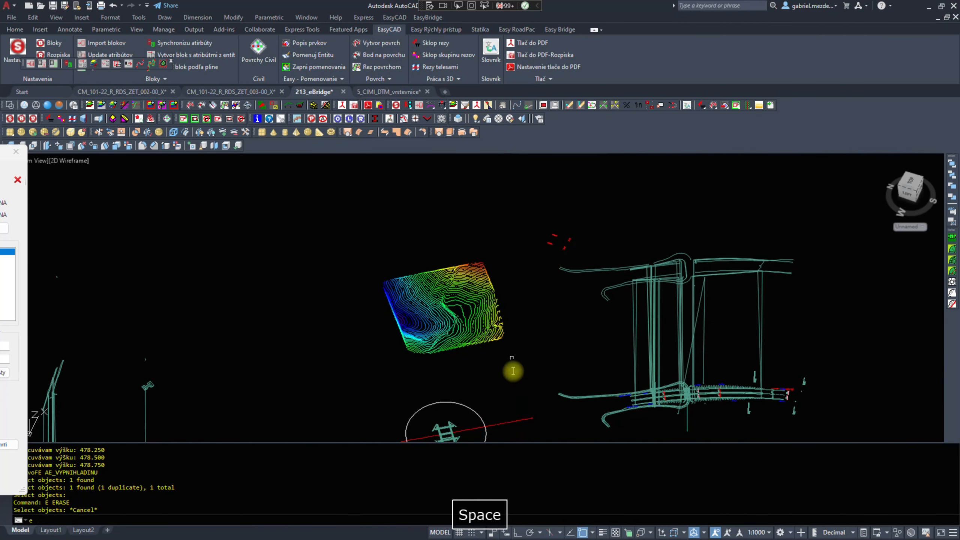
pyautogui.click(512, 372)
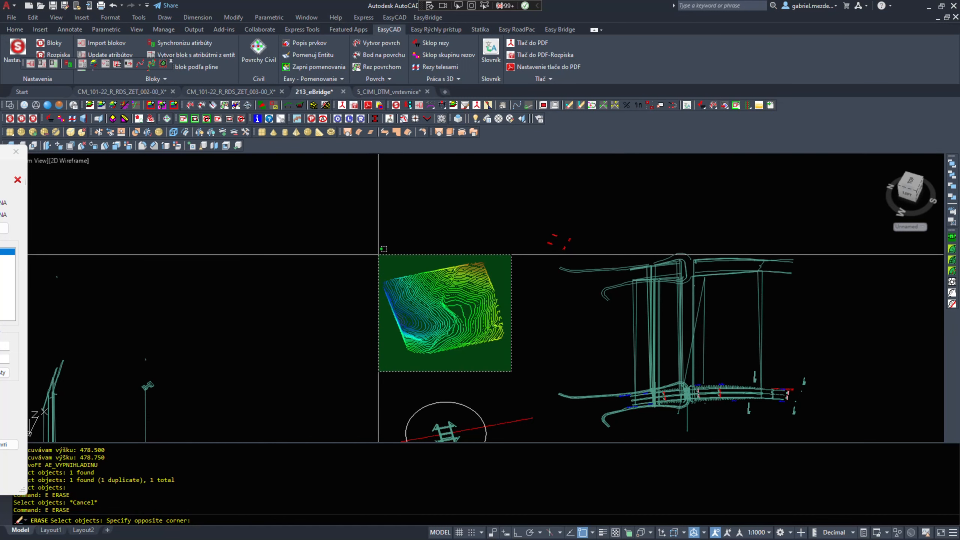
pyautogui.click(378, 255)
pyautogui.moveTo(371, 401); pyautogui.dragTo(369, 310, button='middle')
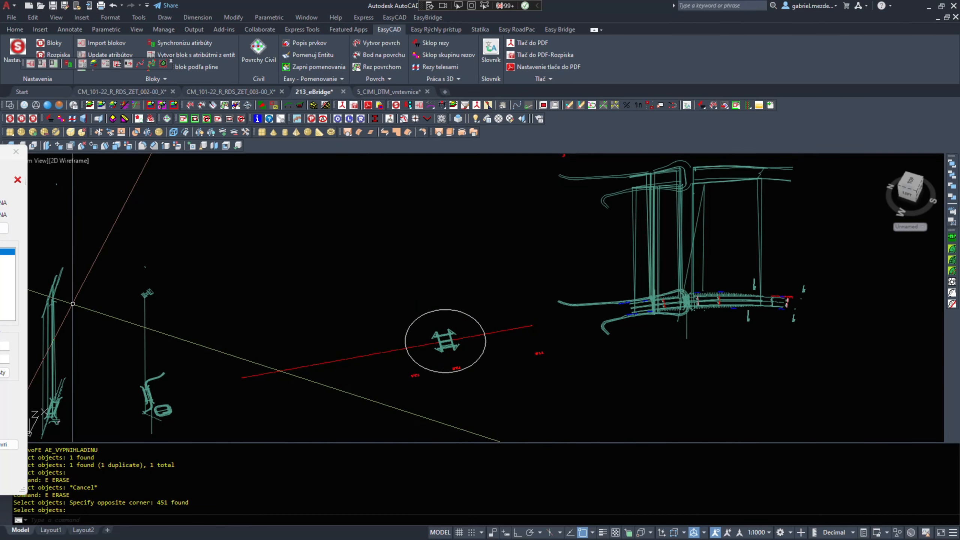
pyautogui.moveTo(0, 151); pyautogui.dragTo(551, 106)
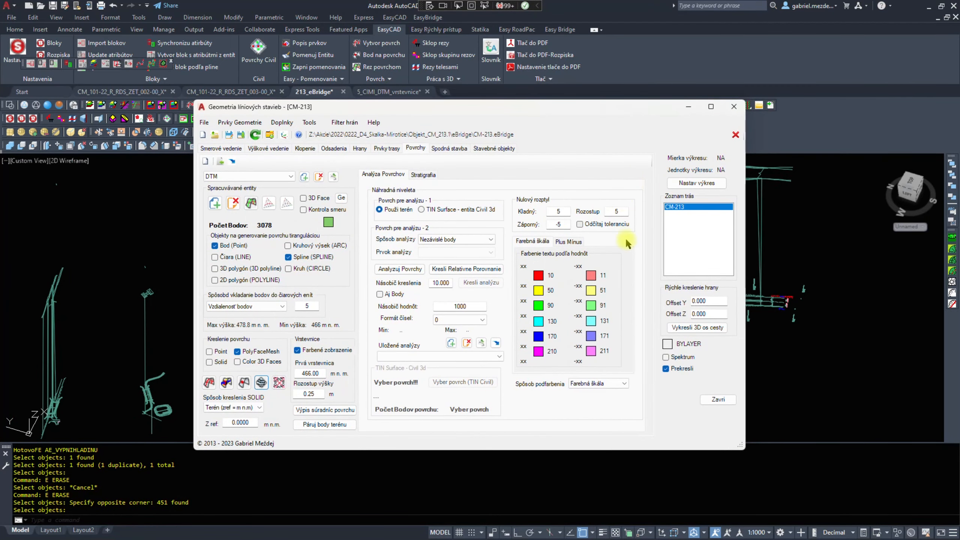